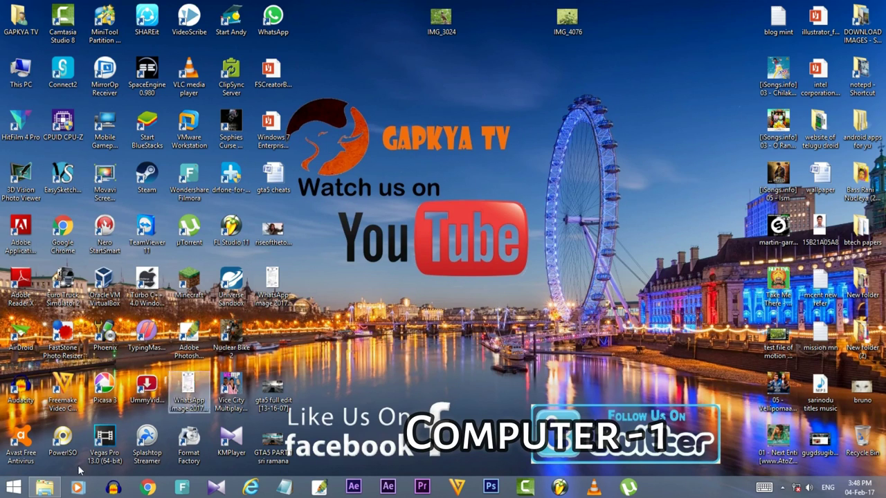
- Find Control Panel through system search and open the Network and Sharing Center under Network and Internet
{"action": "left_click", "coordinate": [13, 488]}
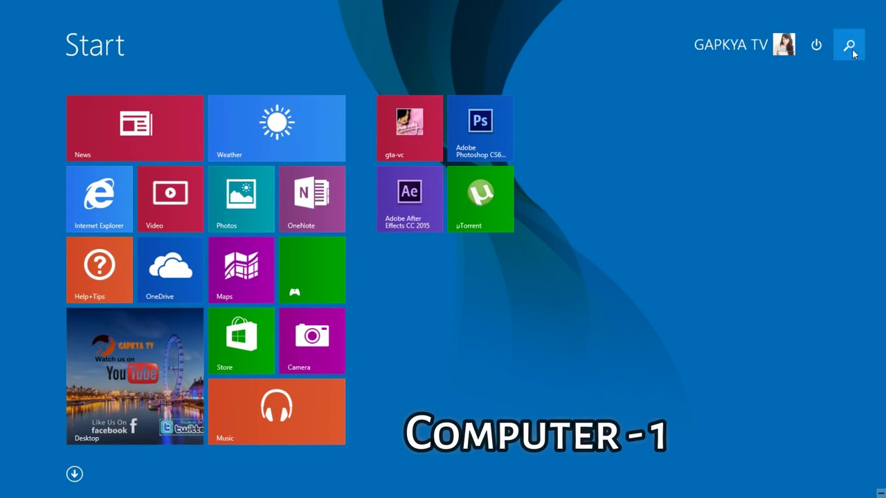
{"action": "left_click", "coordinate": [851, 47]}
{"action": "type", "text": "c"}
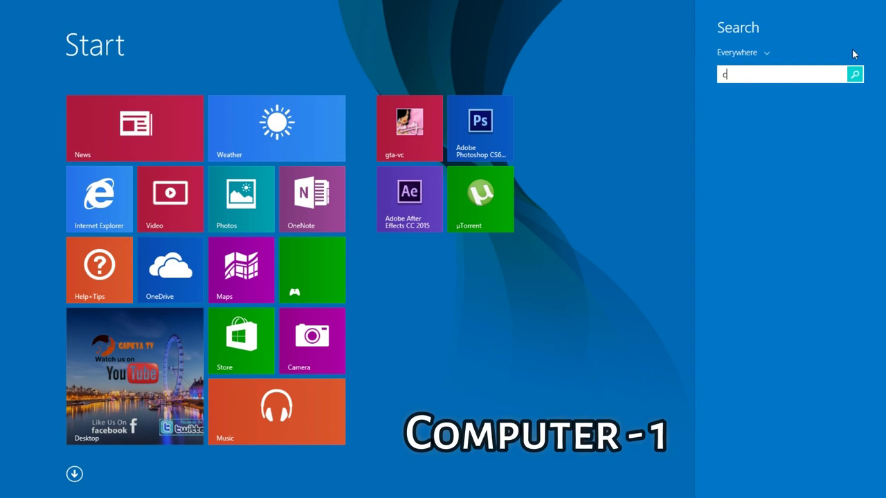
{"action": "type", "text": "ontr"}
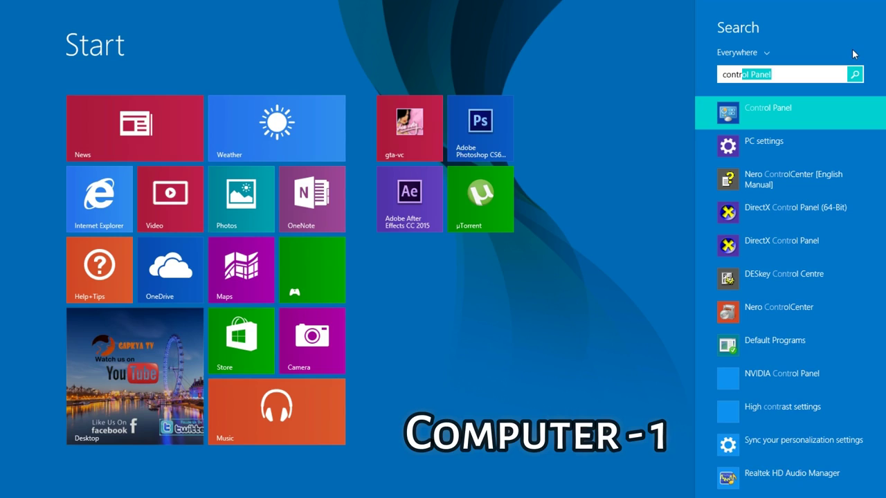
{"action": "key", "text": "Return"}
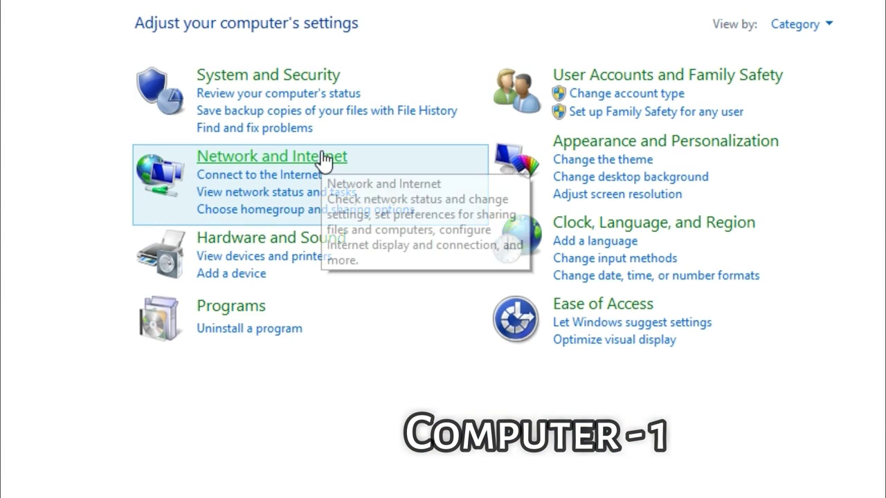
{"action": "left_click", "coordinate": [229, 158]}
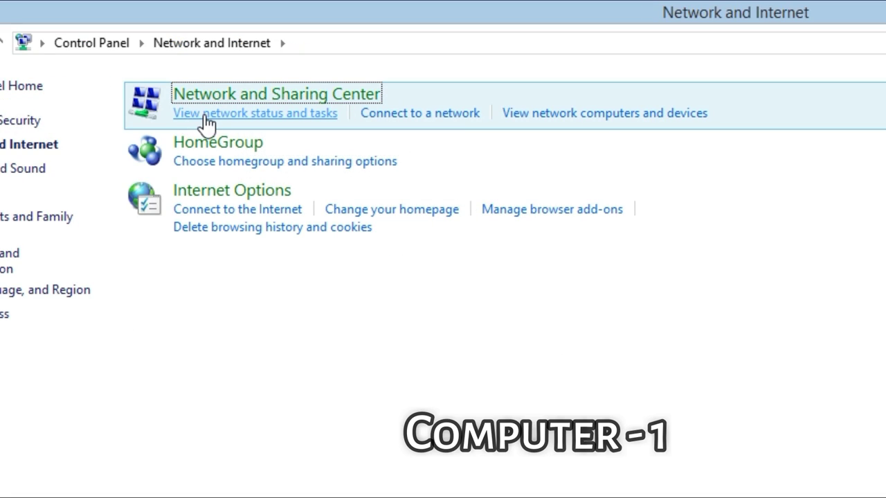
{"action": "left_click", "coordinate": [260, 116]}
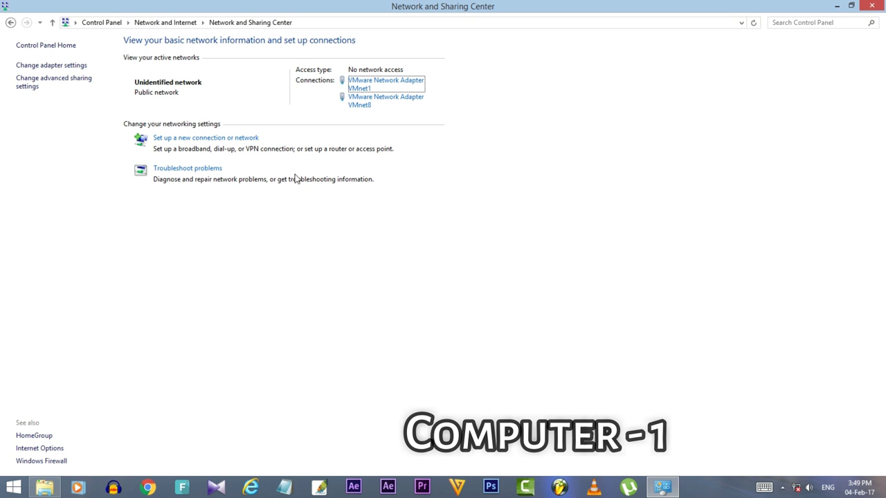
{"action": "left_click", "coordinate": [152, 248]}
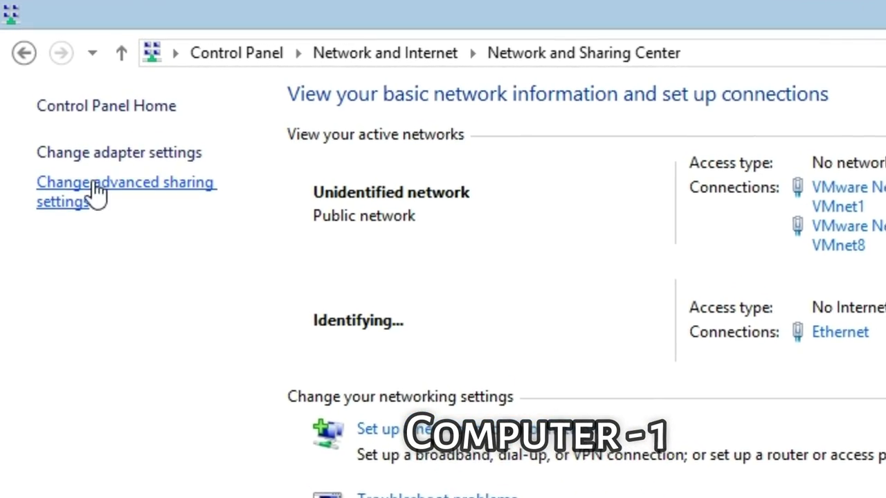
- Review the advanced sharing settings for the Private, Guest or Public and All Networks profiles, then return to the Network and Sharing Center
{"action": "left_click", "coordinate": [128, 188]}
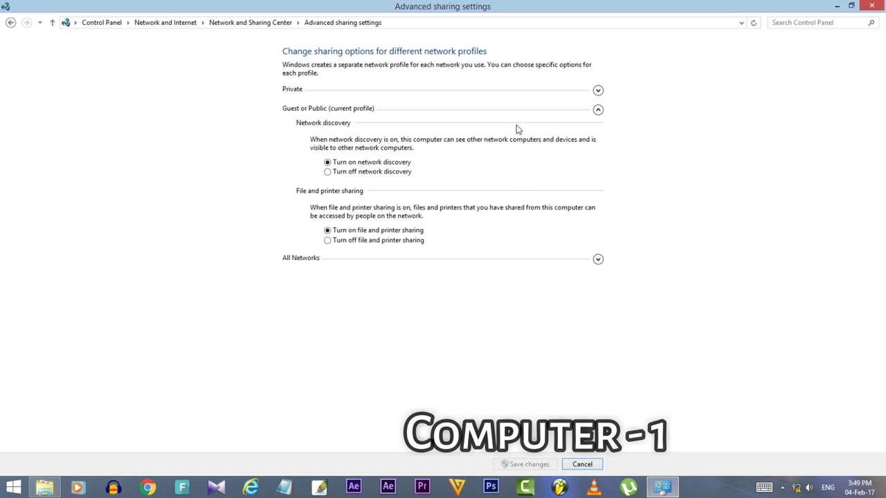
{"action": "left_click", "coordinate": [553, 93]}
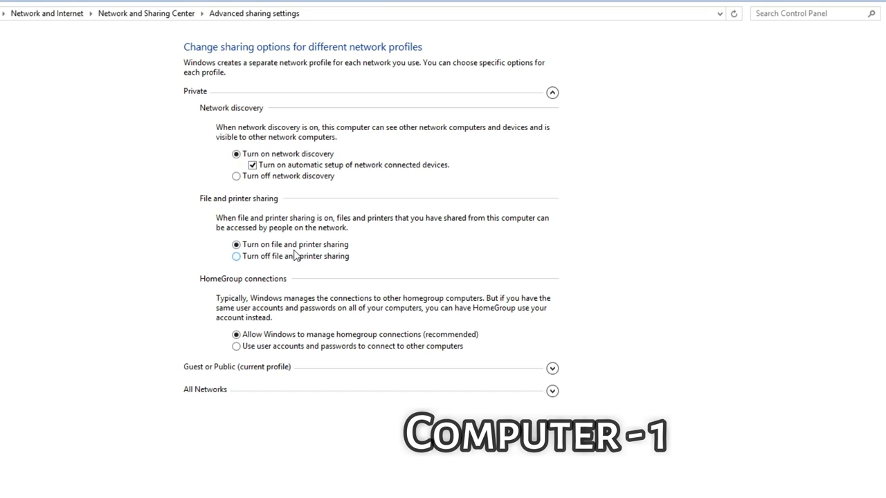
{"action": "left_click", "coordinate": [553, 368]}
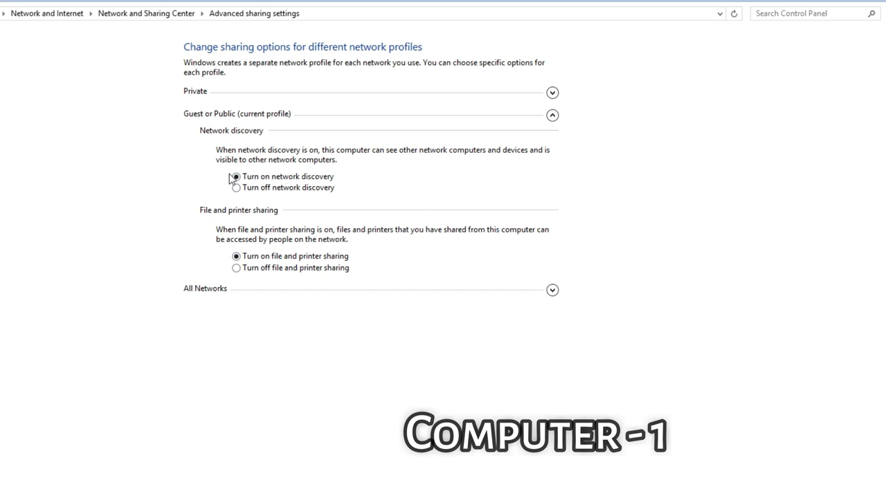
{"action": "left_click", "coordinate": [552, 290]}
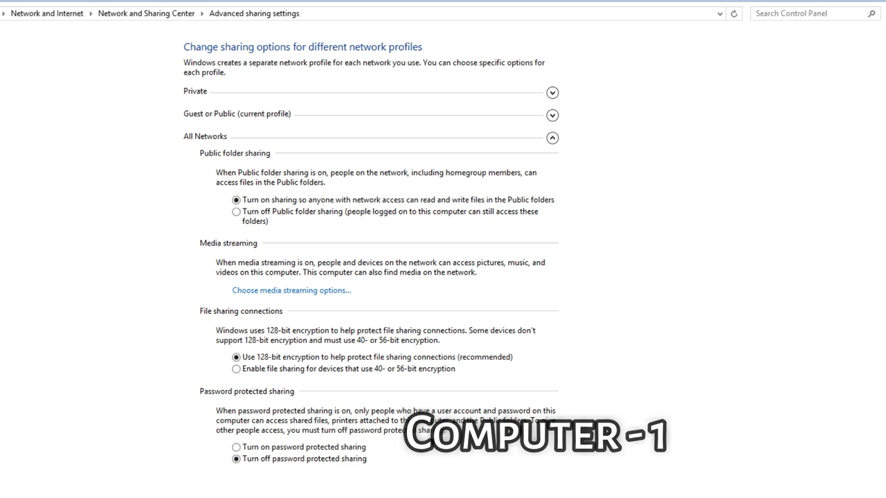
{"action": "key", "text": "alt+Left"}
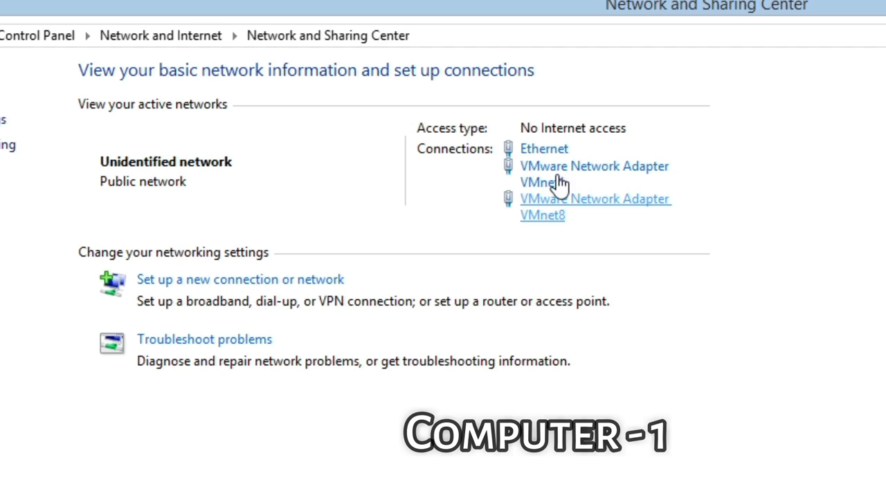
- Open the Internet Protocol Version 4 (TCP/IPv4) properties of the Ethernet connection
{"action": "left_click", "coordinate": [718, 166]}
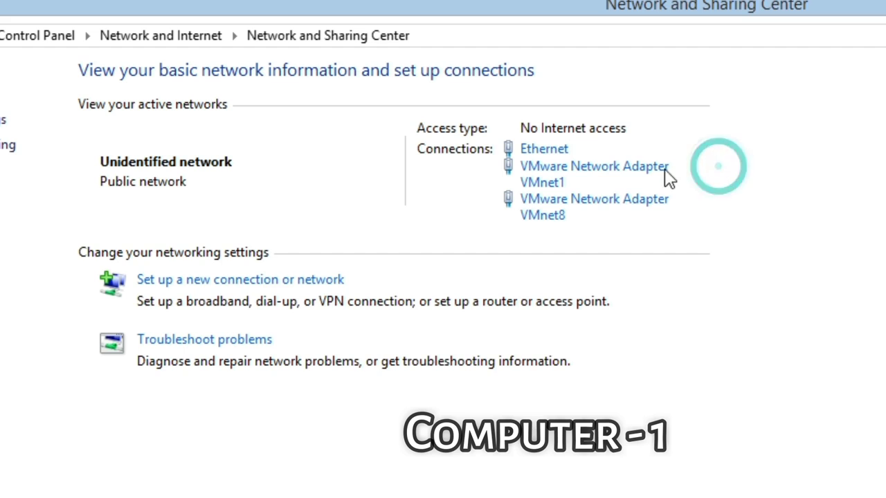
{"action": "left_click", "coordinate": [746, 154]}
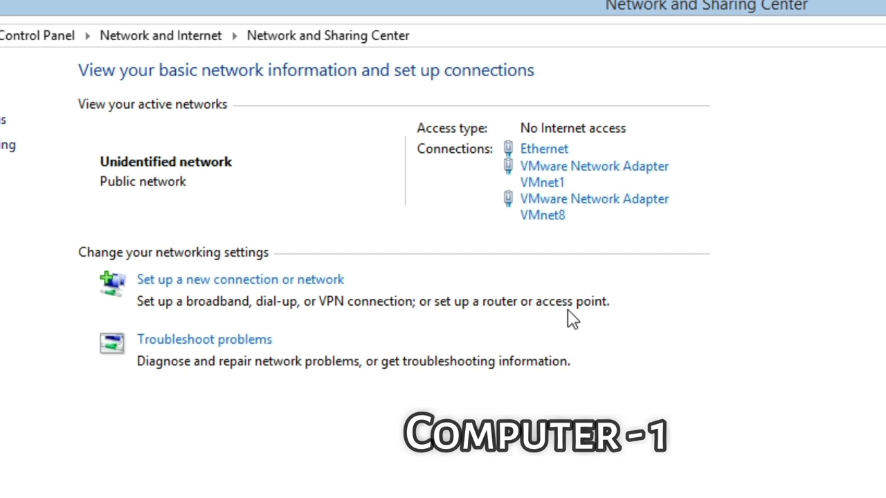
{"action": "left_click", "coordinate": [544, 151]}
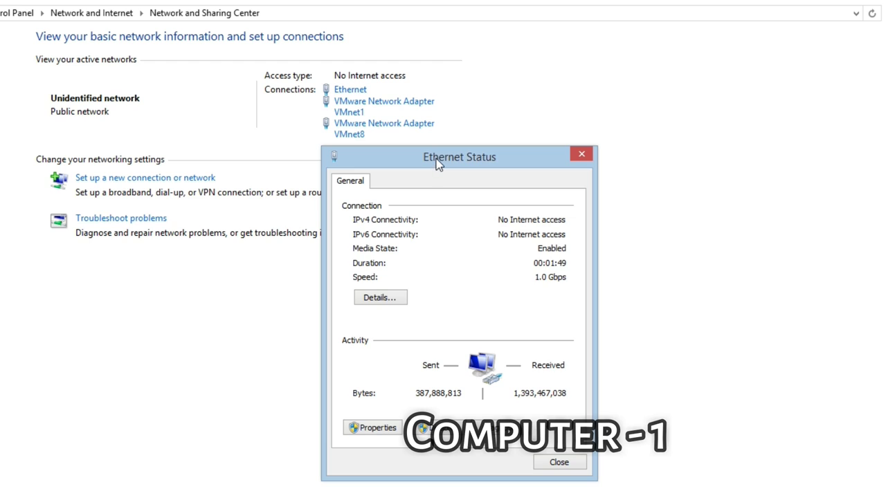
{"action": "left_click_drag", "start_coordinate": [437, 164], "coordinate": [324, 123]}
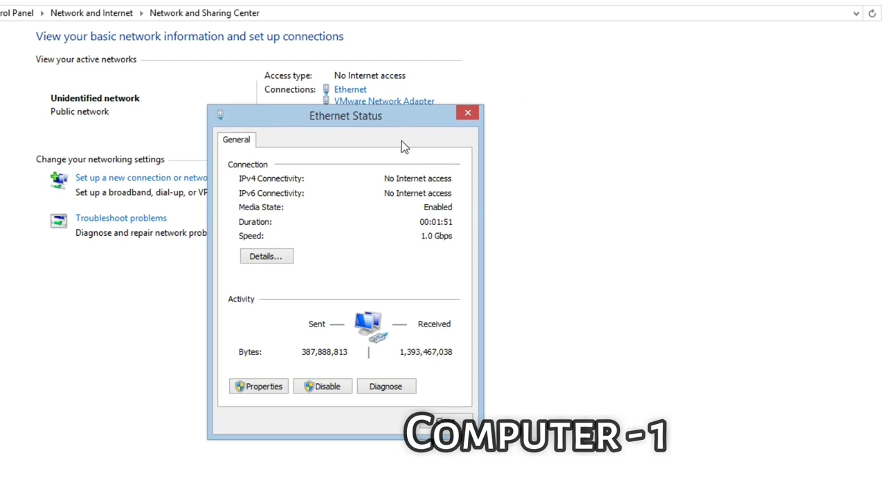
{"action": "left_click", "coordinate": [249, 389]}
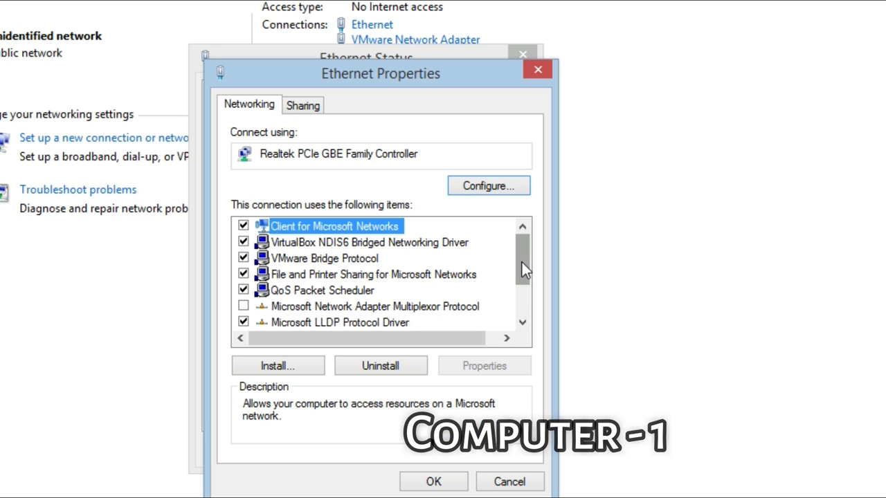
{"action": "left_click_drag", "start_coordinate": [522, 262], "coordinate": [519, 297]}
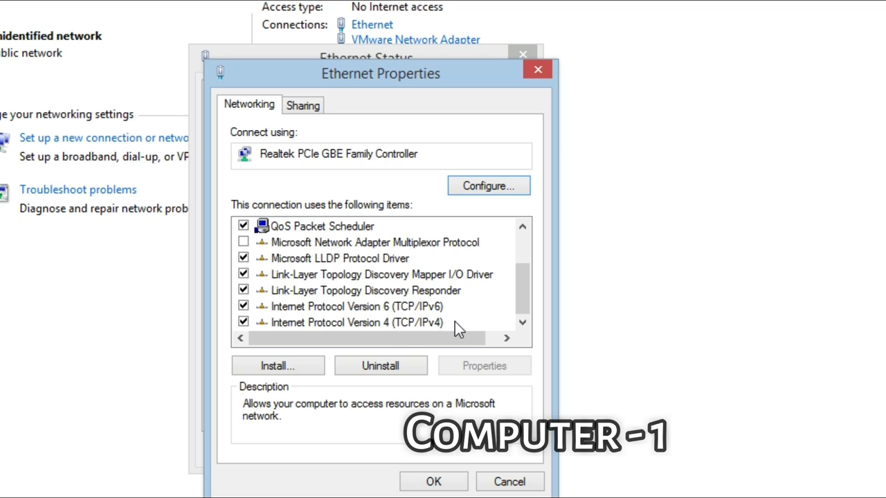
{"action": "double_click", "coordinate": [410, 322]}
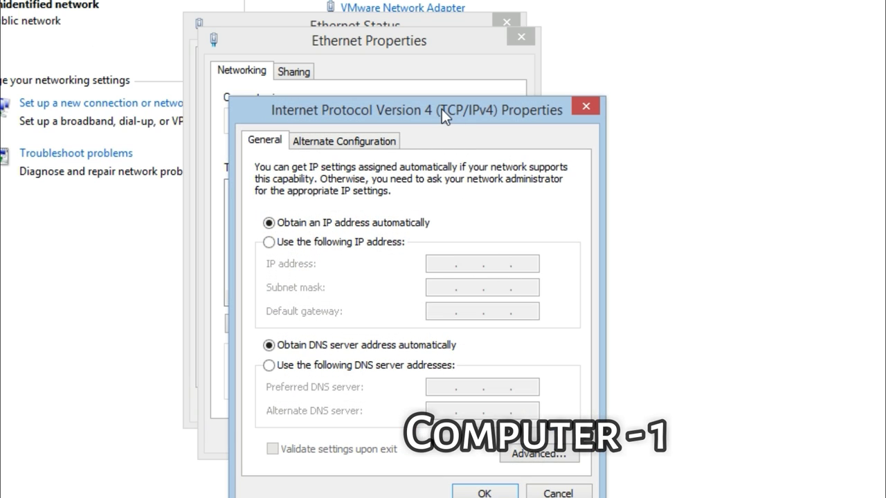
{"action": "left_click_drag", "start_coordinate": [442, 109], "coordinate": [405, 55]}
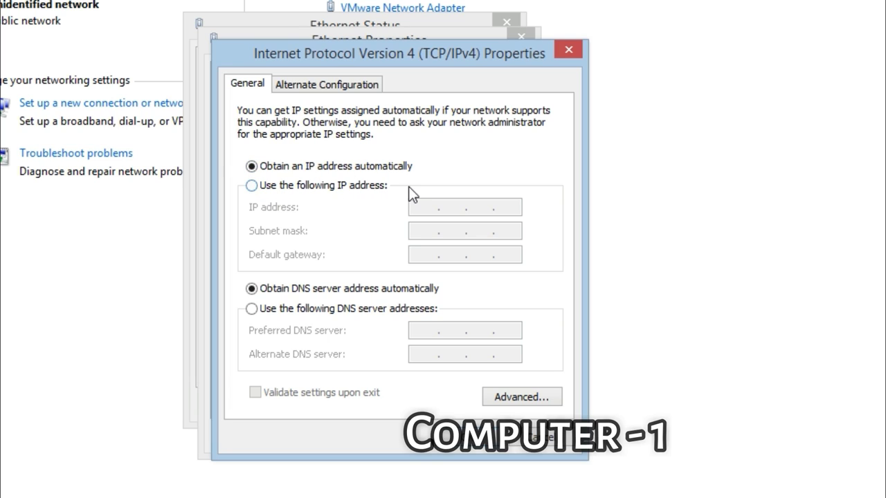
- Switch to a manual IP address and set it to 192.168.1.1 with subnet mask 255.255.255.0
{"action": "left_click", "coordinate": [354, 185]}
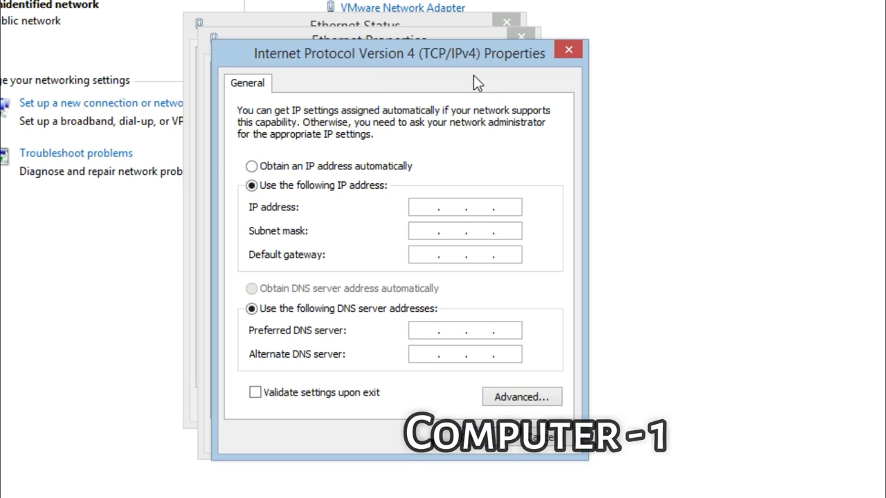
{"action": "left_click_drag", "start_coordinate": [470, 56], "coordinate": [445, 62]}
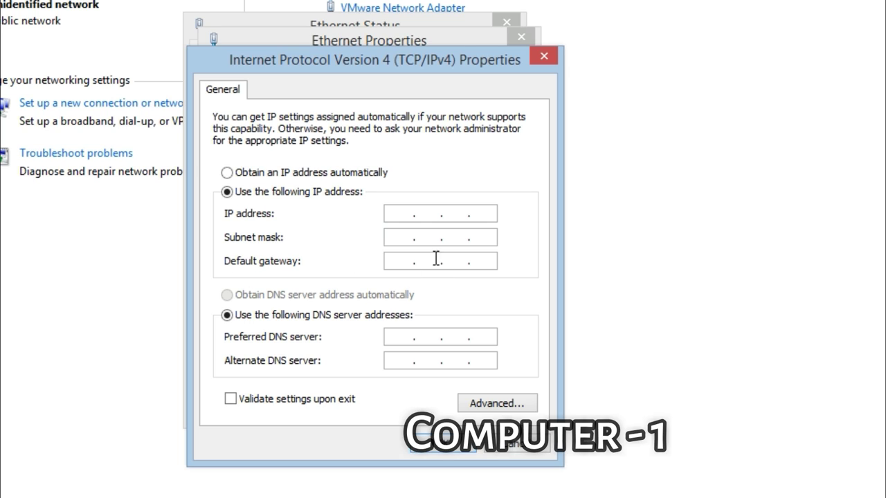
{"action": "left_click", "coordinate": [392, 219]}
{"action": "type", "text": "192.168.1.1"}
{"action": "key", "text": "Tab"}
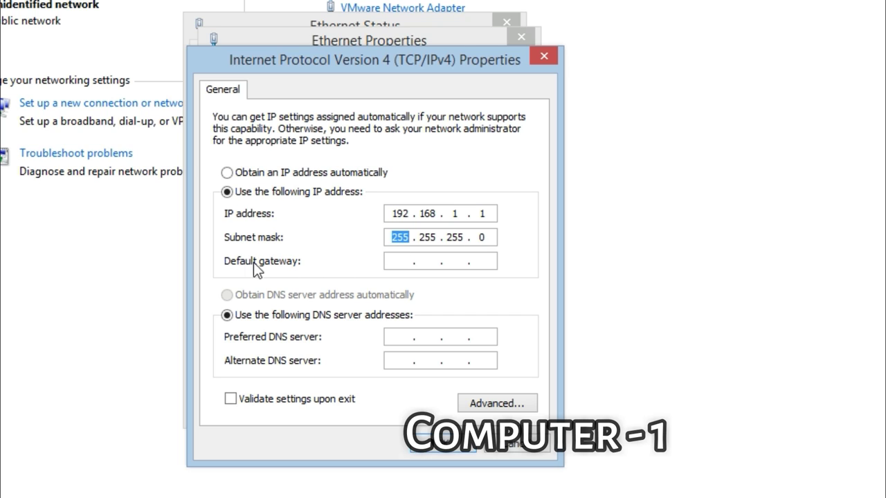
- Set the default gateway to 192.168.1.2, apply the IPv4 settings and close the Ethernet dialogs
{"action": "left_click", "coordinate": [401, 262]}
{"action": "type", "text": "192.168.1"}
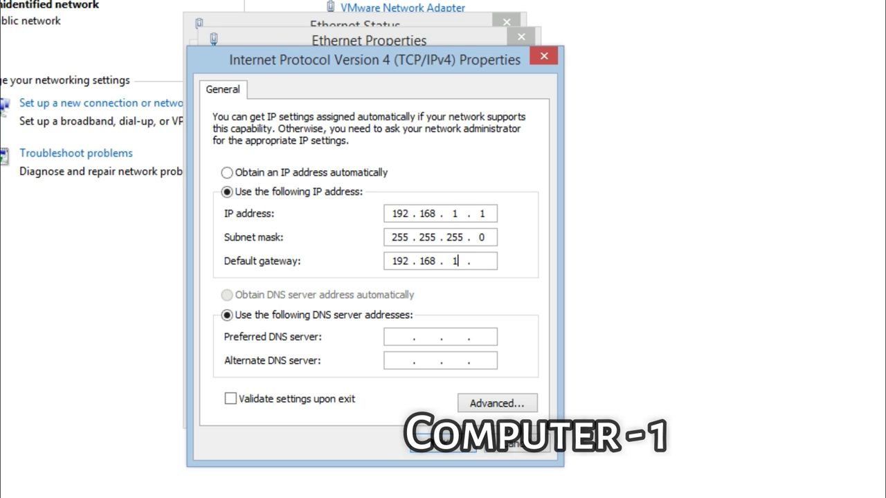
{"action": "left_click", "coordinate": [479, 266]}
{"action": "type", "text": "1"}
{"action": "key", "text": "BackSpace"}
{"action": "type", "text": "2"}
{"action": "left_click_drag", "start_coordinate": [397, 261], "coordinate": [502, 255]}
{"action": "left_click", "coordinate": [392, 263]}
{"action": "left_click_drag", "start_coordinate": [419, 53], "coordinate": [445, 33]}
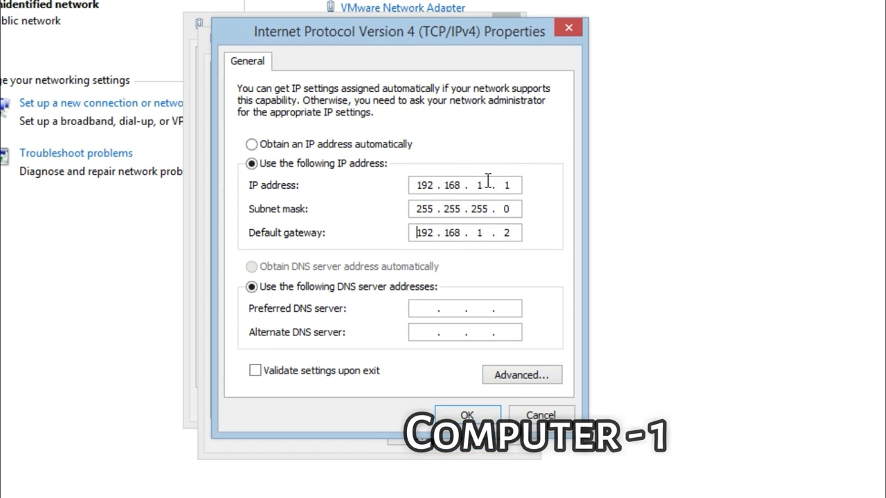
{"action": "left_click", "coordinate": [468, 418]}
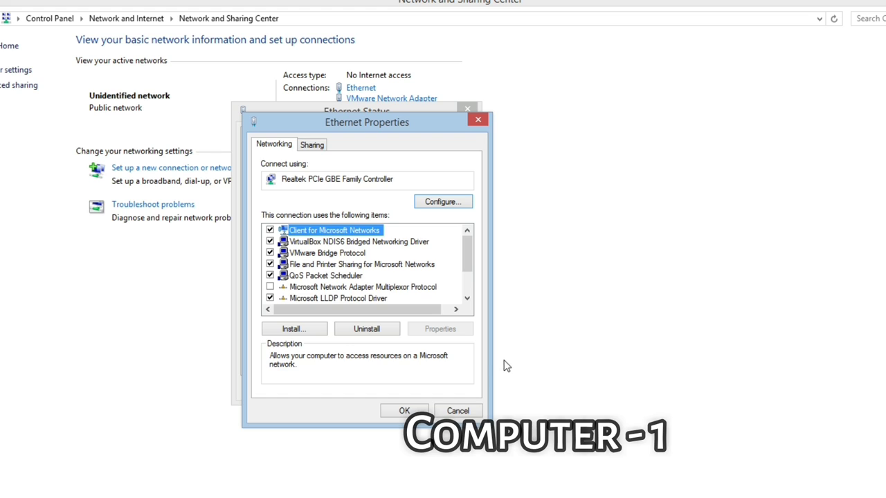
{"action": "left_click", "coordinate": [404, 411]}
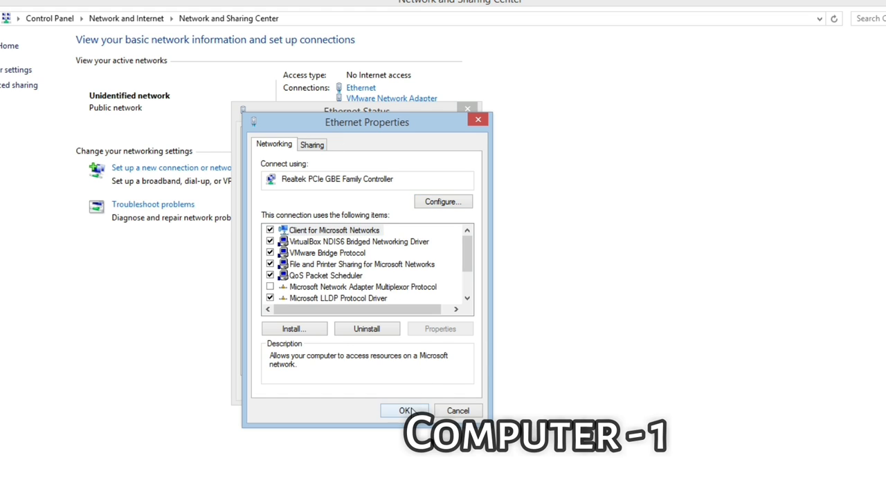
{"action": "left_click", "coordinate": [448, 389]}
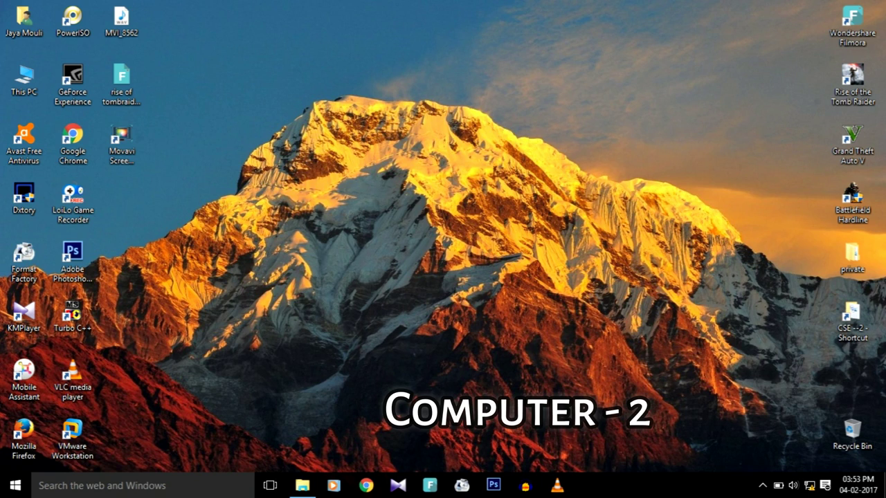
- On the second computer, open Control Panel's Network and Sharing Center and go to the advanced sharing settings
{"action": "key", "text": "super"}
{"action": "type", "text": "c"}
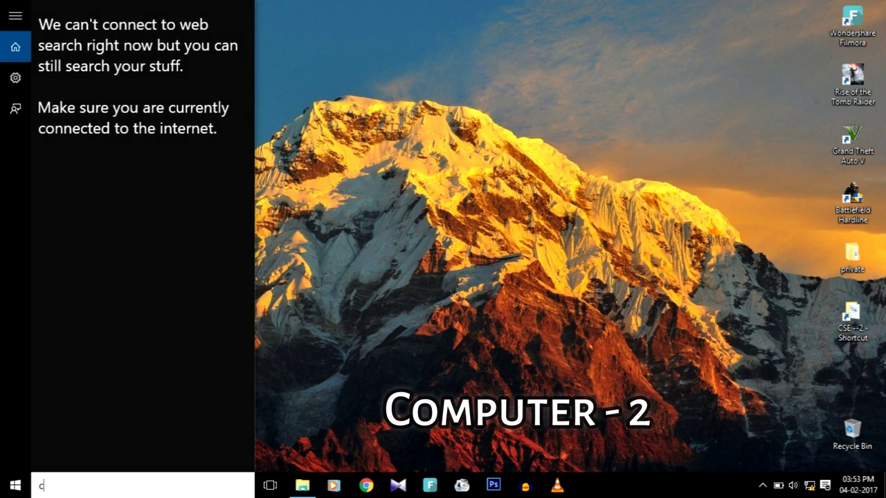
{"action": "type", "text": "ontroll"}
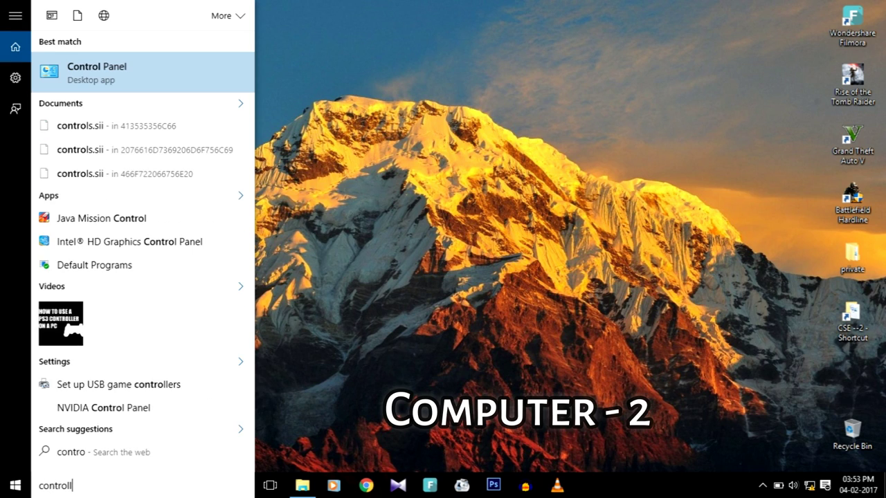
{"action": "key", "text": "Return"}
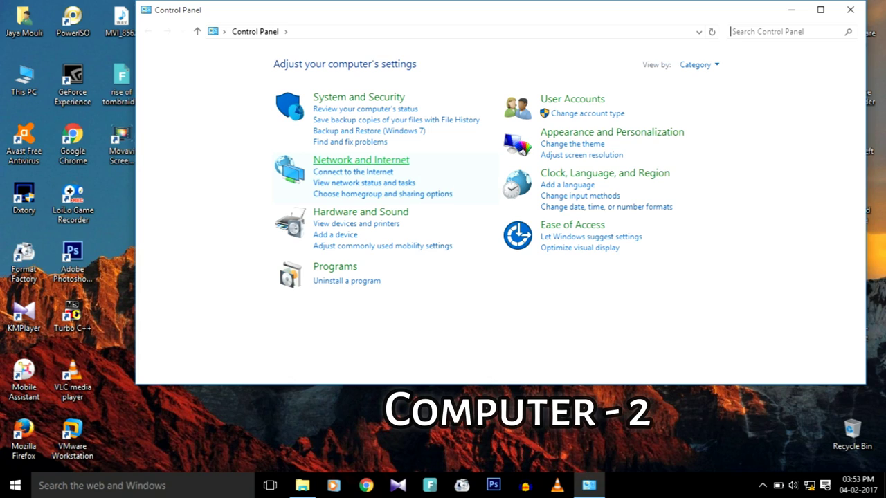
{"action": "left_click", "coordinate": [360, 160]}
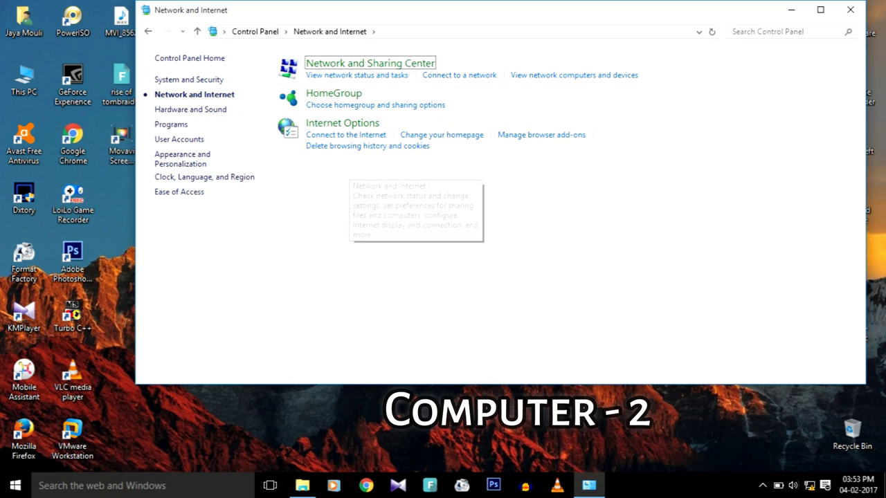
{"action": "key", "text": "super+Up"}
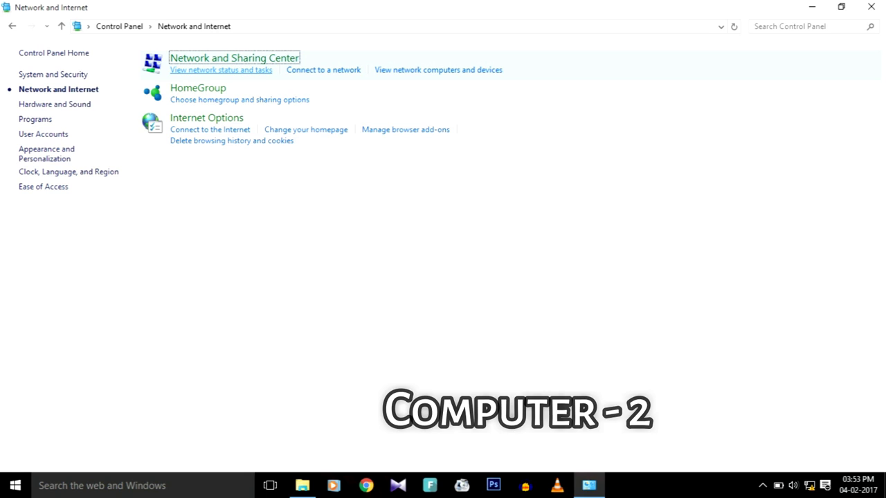
{"action": "left_click", "coordinate": [220, 70]}
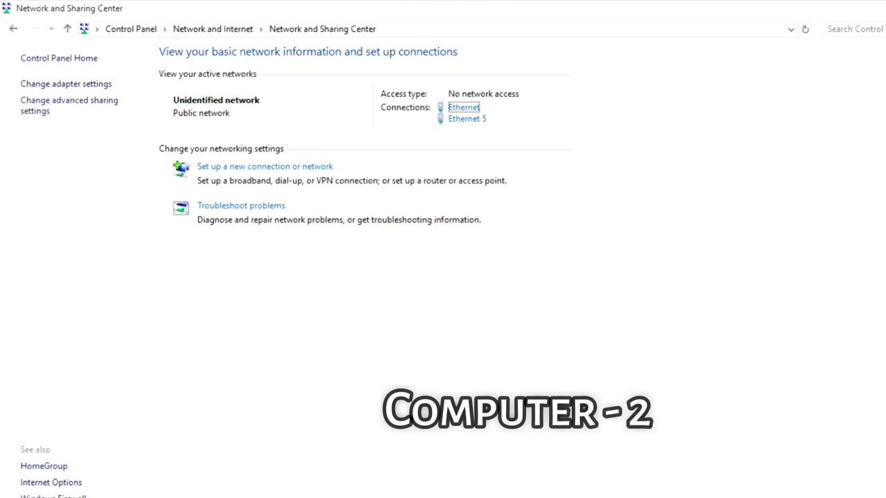
{"action": "left_click", "coordinate": [70, 103]}
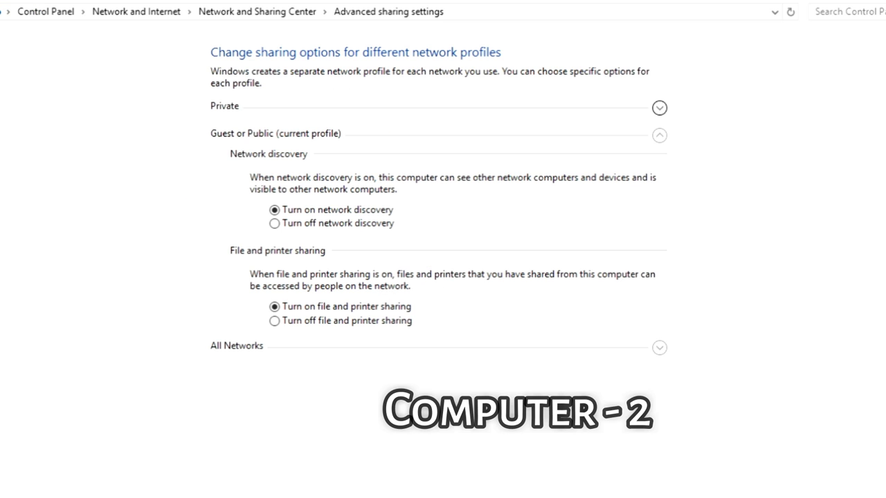
- Review the Private, Guest or Public and All Networks sharing options, then return to the Network and Sharing Center
{"action": "left_click", "coordinate": [660, 108]}
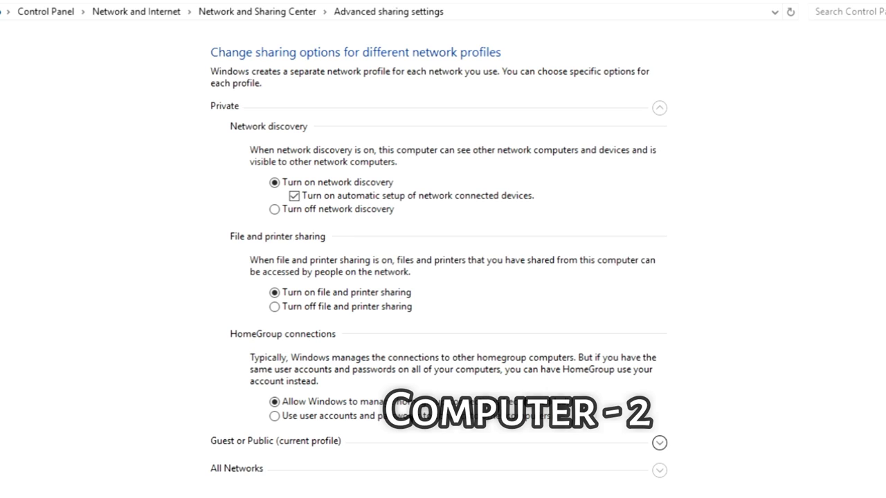
{"action": "left_click", "coordinate": [660, 443]}
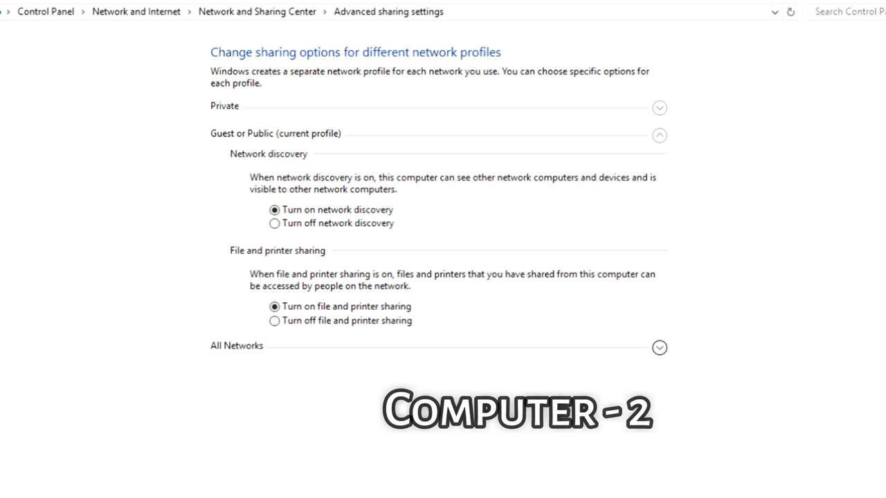
{"action": "left_click", "coordinate": [659, 347]}
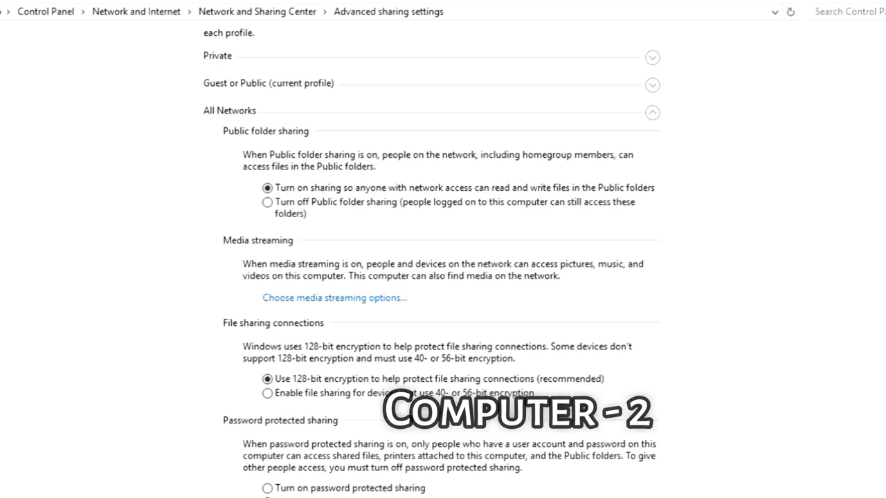
{"action": "key", "text": "alt+Left"}
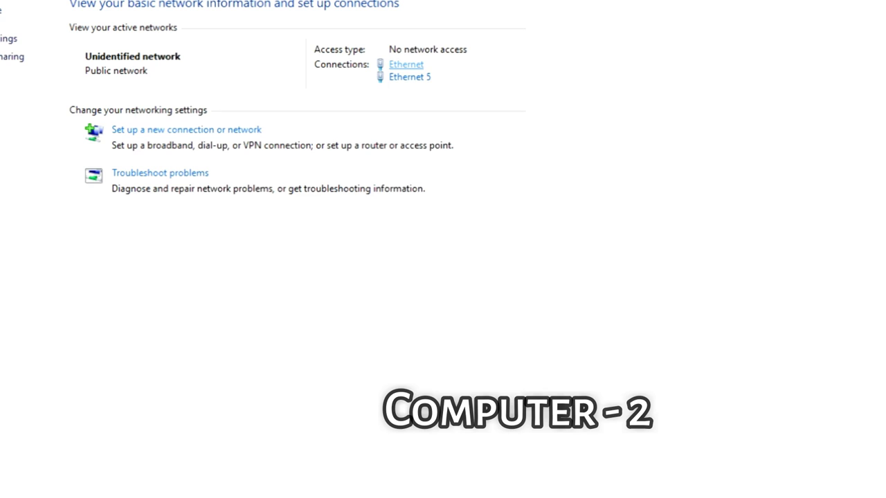
- Open the Internet Protocol Version 4 (TCP/IPv4) properties of the second computer's Ethernet connection
{"action": "left_click", "coordinate": [406, 65]}
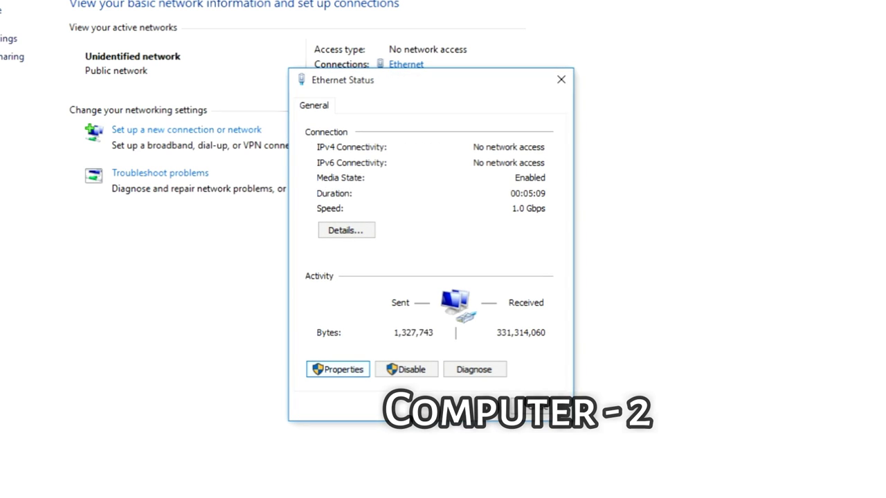
{"action": "key", "text": "Return"}
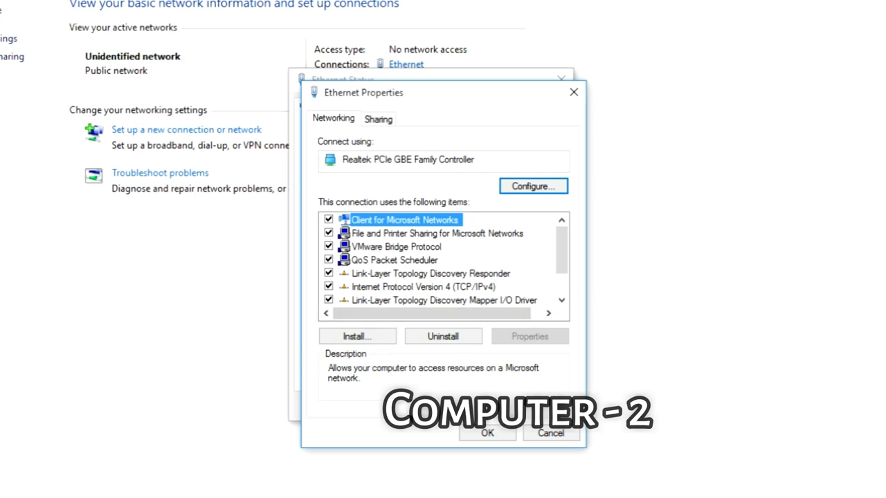
{"action": "left_click_drag", "start_coordinate": [562, 250], "coordinate": [561, 270]}
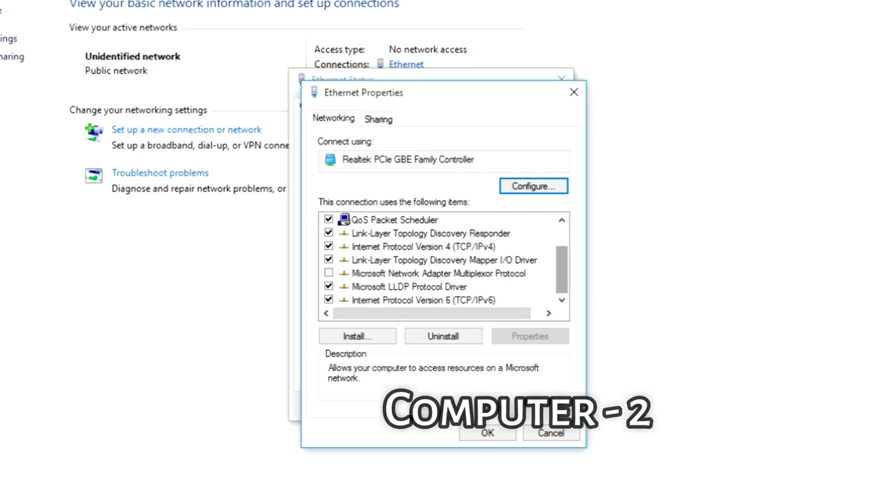
{"action": "double_click", "coordinate": [423, 246]}
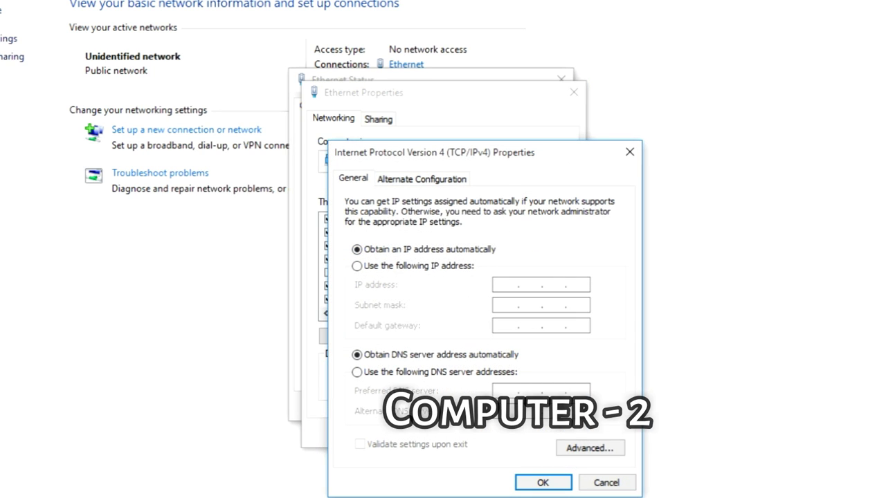
{"action": "left_click_drag", "start_coordinate": [429, 153], "coordinate": [361, 75]}
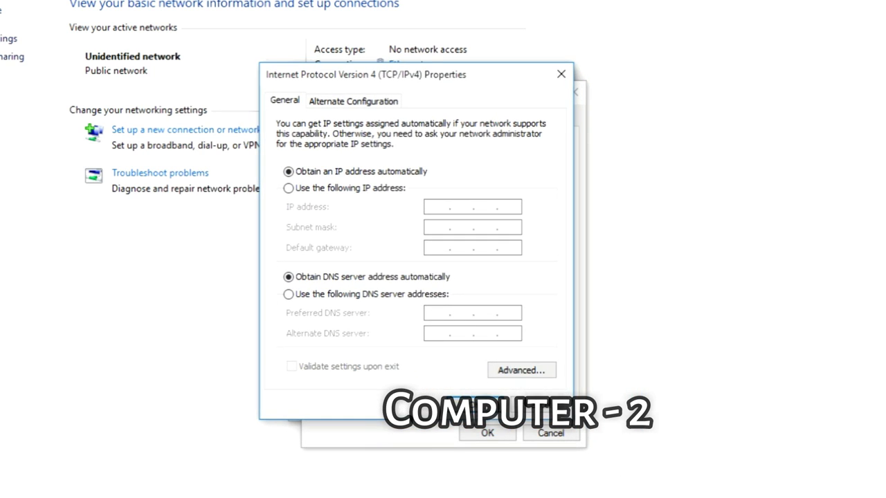
- Switch to a manual IP address and set it to 192.168.1.2 with subnet mask 255.255.255.0
{"action": "left_click", "coordinate": [288, 189]}
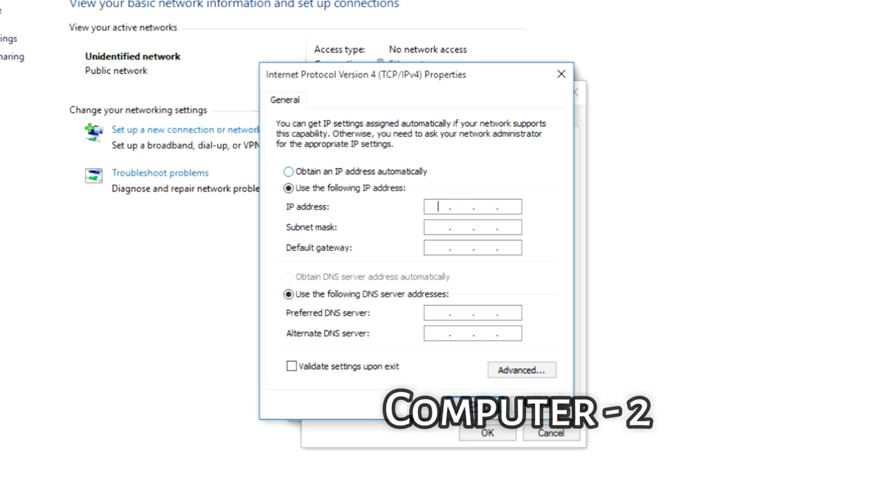
{"action": "type", "text": "192 . 168 . 1"}
{"action": "type", "text": ". 2"}
{"action": "key", "text": "Tab"}
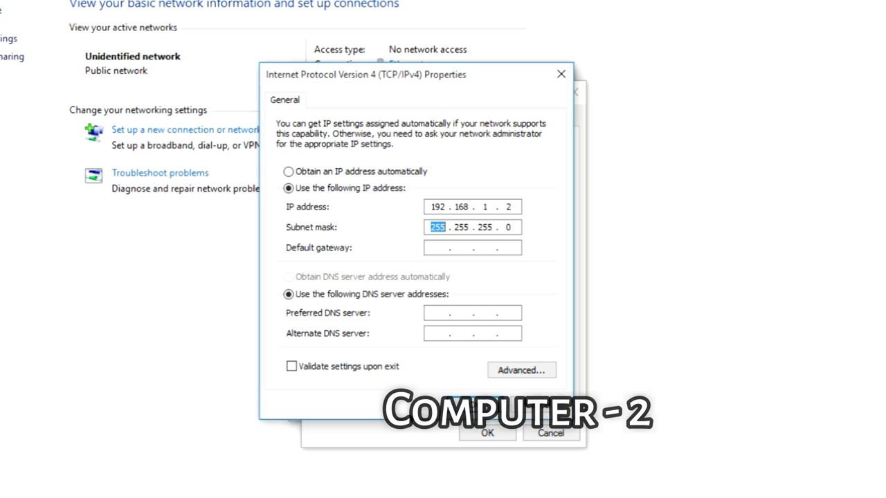
- Enter the default gateway address for the second computer, correcting the mistyped octets
{"action": "left_click", "coordinate": [437, 247]}
{"action": "type", "text": "191681"}
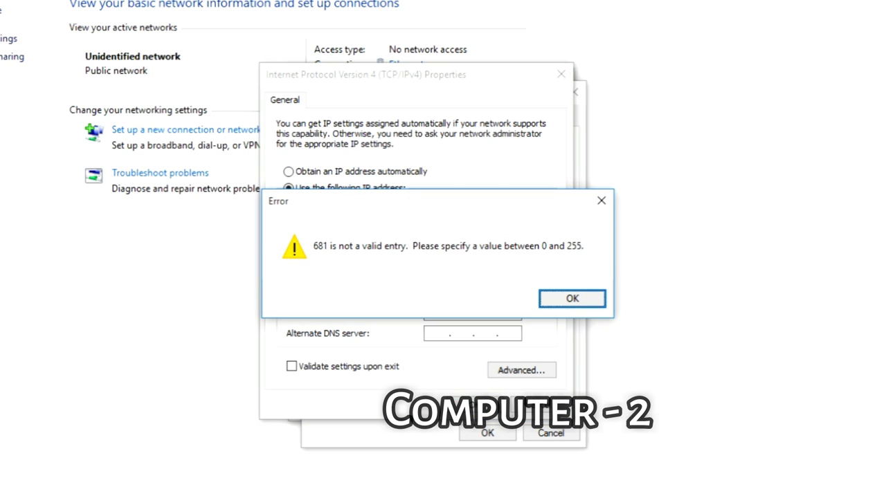
{"action": "key", "text": "Return"}
{"action": "key", "text": "BackSpace"}
{"action": "key", "text": "BackSpace"}
{"action": "key", "text": "BackSpace"}
{"action": "key", "text": "BackSpace"}
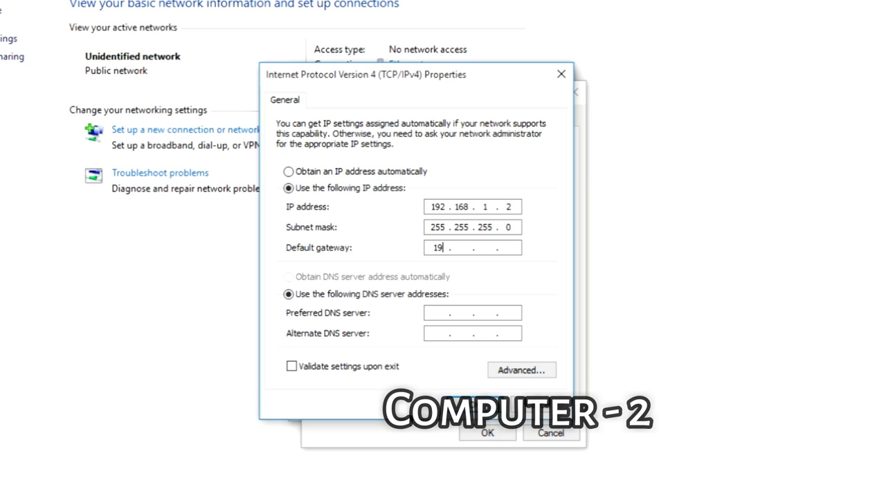
{"action": "type", "text": "2168"}
{"action": "type", "text": "1."}
{"action": "type", "text": "168"}
{"action": "double_click", "coordinate": [508, 206]}
{"action": "left_click_drag", "start_coordinate": [429, 247], "coordinate": [446, 247]}
- Apply the IPv4 settings and close the Ethernet properties and status dialogs
{"action": "key", "text": "Return"}
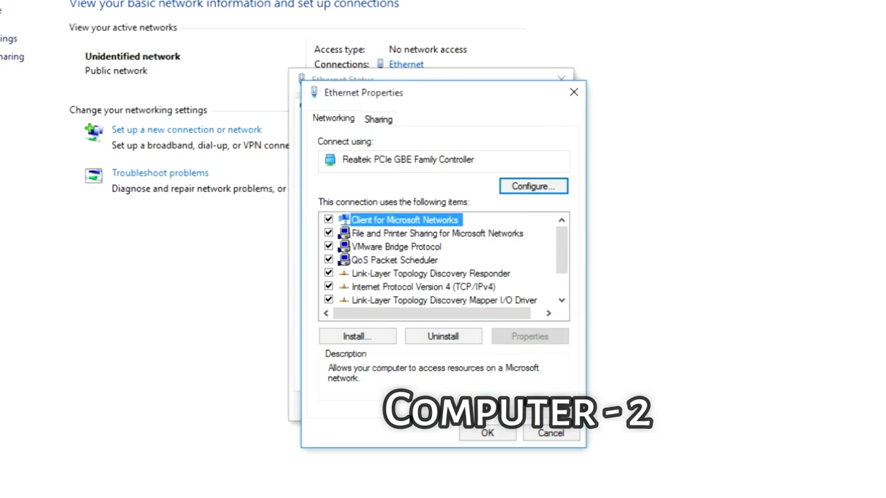
{"action": "key", "text": "Return"}
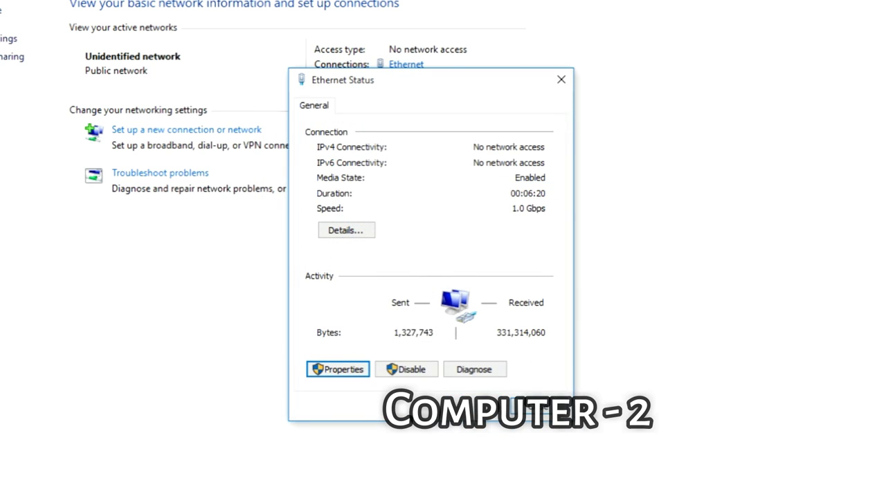
{"action": "key", "text": "Escape"}
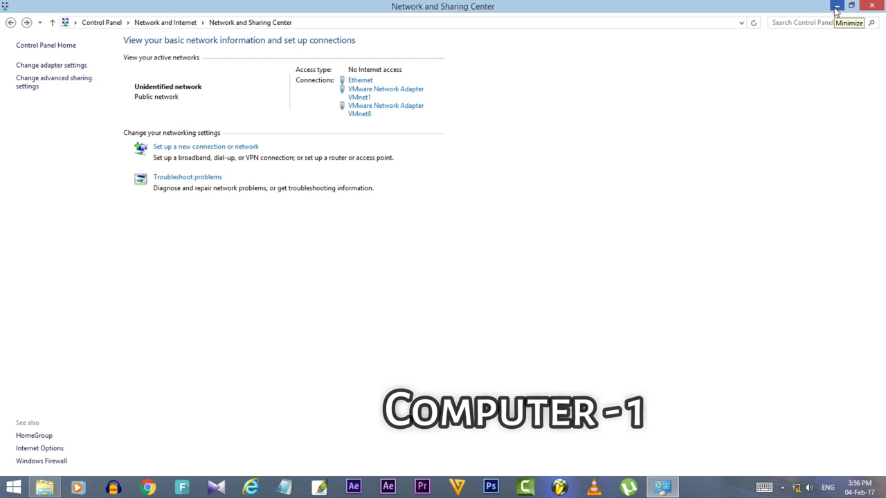
- On the first computer, minimize the Network and Sharing Center and open the Network location from This PC
{"action": "left_click", "coordinate": [834, 9]}
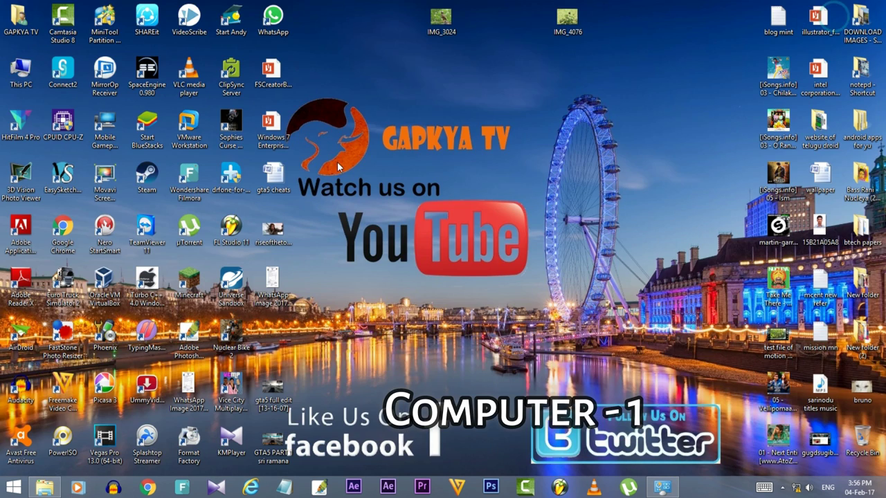
{"action": "double_click", "coordinate": [21, 83]}
{"action": "left_click_drag", "start_coordinate": [320, 10], "coordinate": [325, 2]}
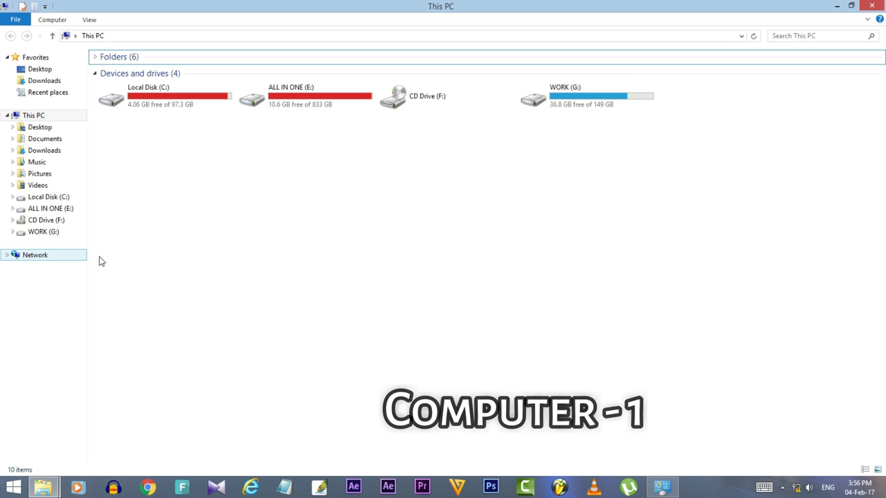
{"action": "left_click", "coordinate": [50, 260]}
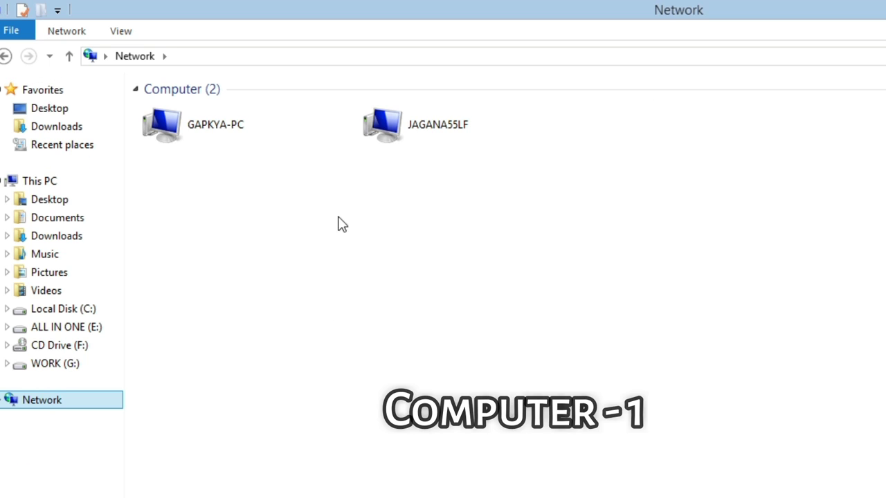
- Examine which computers are listed in the Network location on both machines
{"action": "left_click", "coordinate": [139, 136]}
{"action": "left_click_drag", "start_coordinate": [215, 182], "coordinate": [258, 97]}
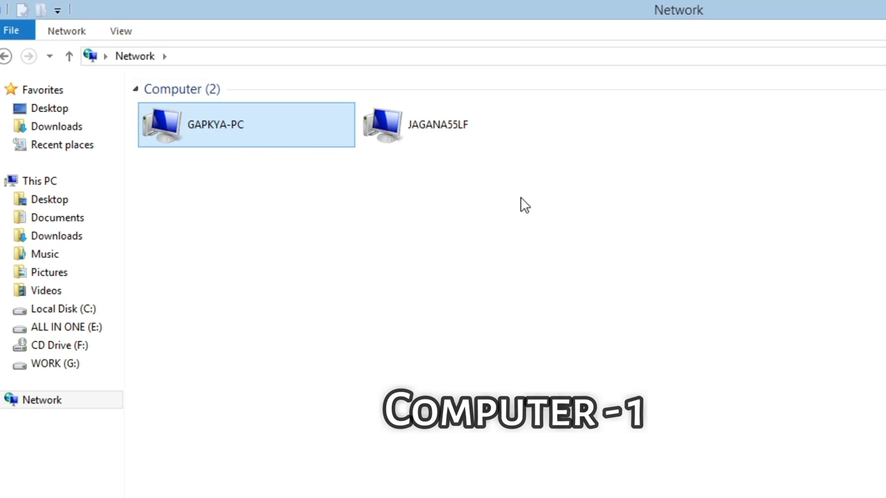
{"action": "left_click_drag", "start_coordinate": [446, 228], "coordinate": [423, 133]}
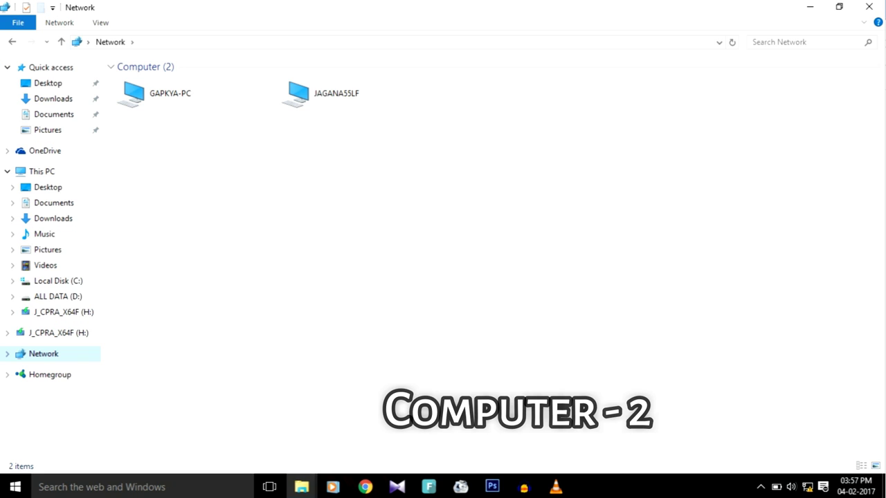
{"action": "left_click_drag", "start_coordinate": [144, 132], "coordinate": [297, 112]}
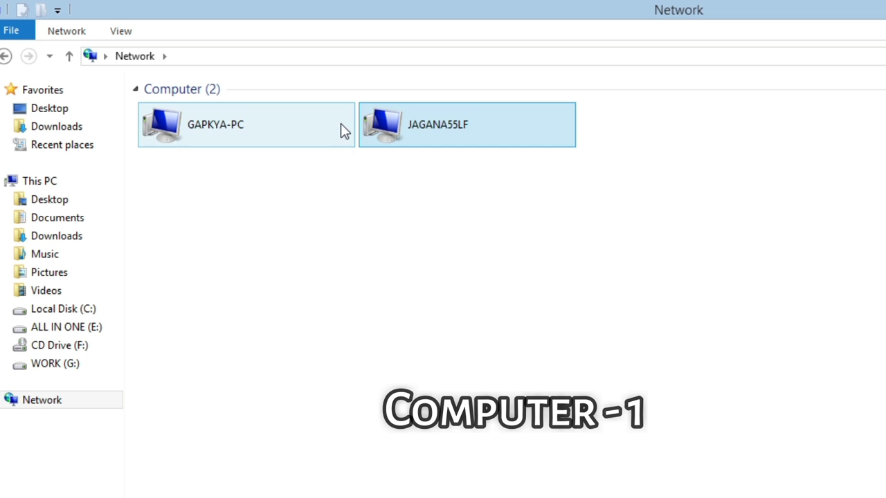
- On the first computer, open the 1.MOVIES;MUSIC;VIDEO;PHOTOS folder on the ALL IN ONE (E:) drive
{"action": "left_click", "coordinate": [36, 187]}
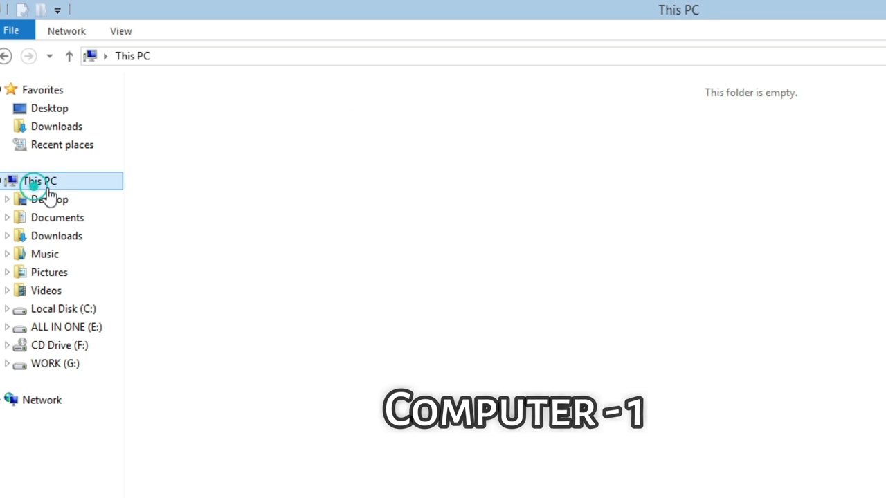
{"action": "double_click", "coordinate": [453, 170]}
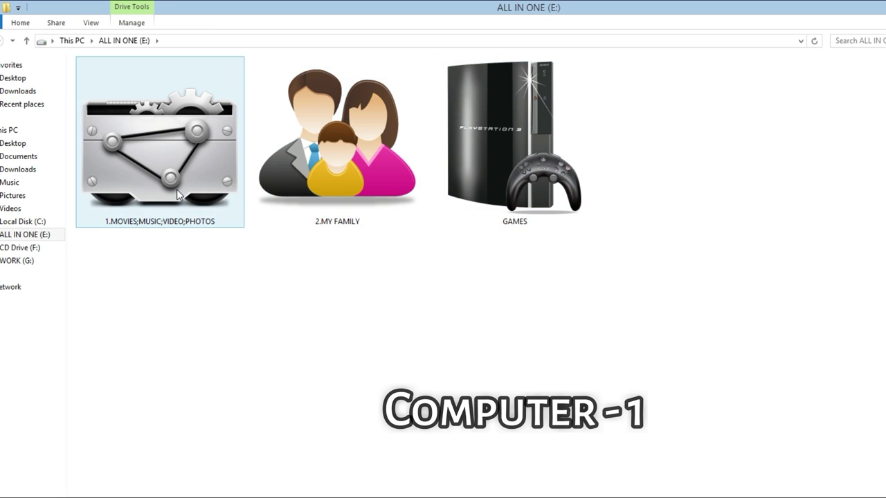
{"action": "double_click", "coordinate": [143, 190]}
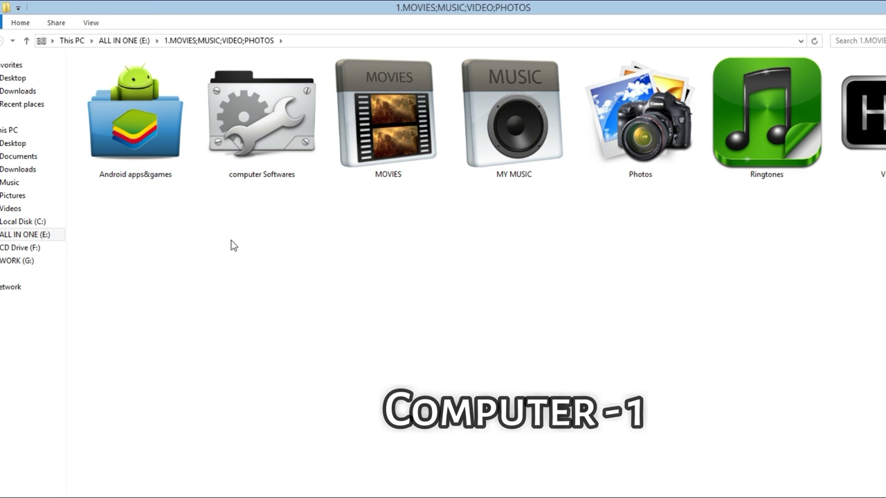
- Start sharing the MOVIES folder with specific people
{"action": "left_click_drag", "start_coordinate": [393, 236], "coordinate": [391, 175]}
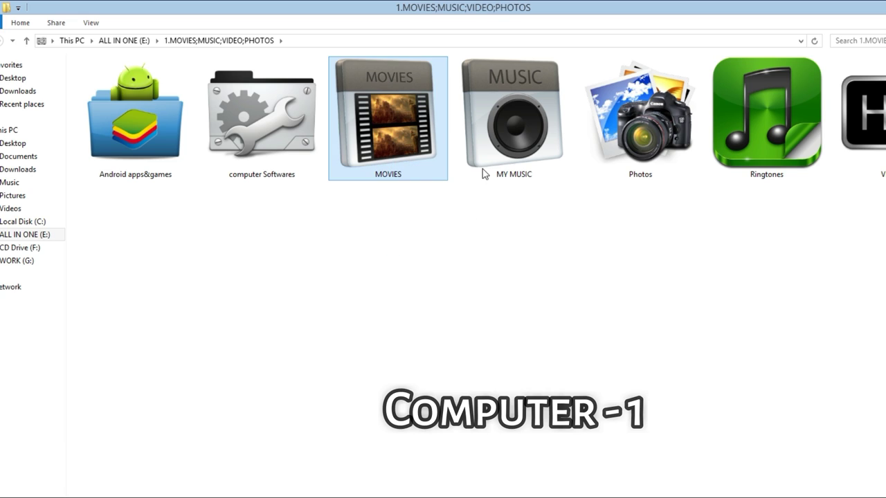
{"action": "mouse_move", "coordinate": [398, 175]}
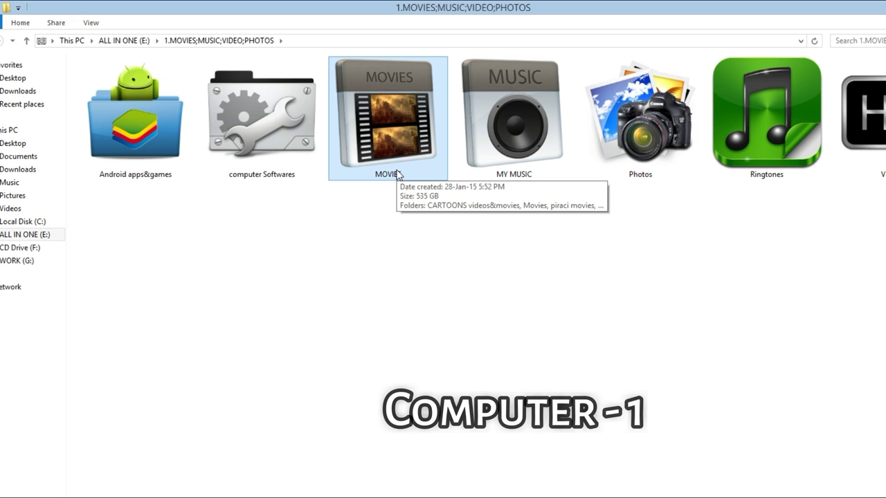
{"action": "right_click", "coordinate": [398, 175]}
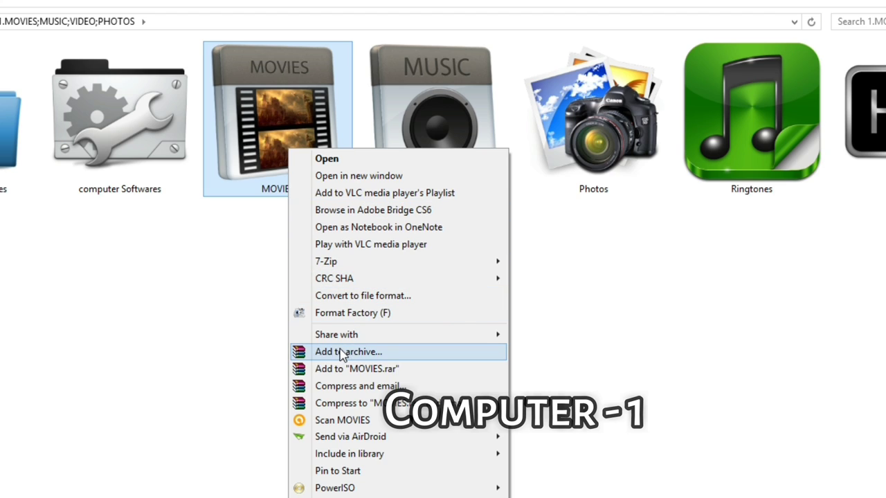
{"action": "mouse_move", "coordinate": [332, 336]}
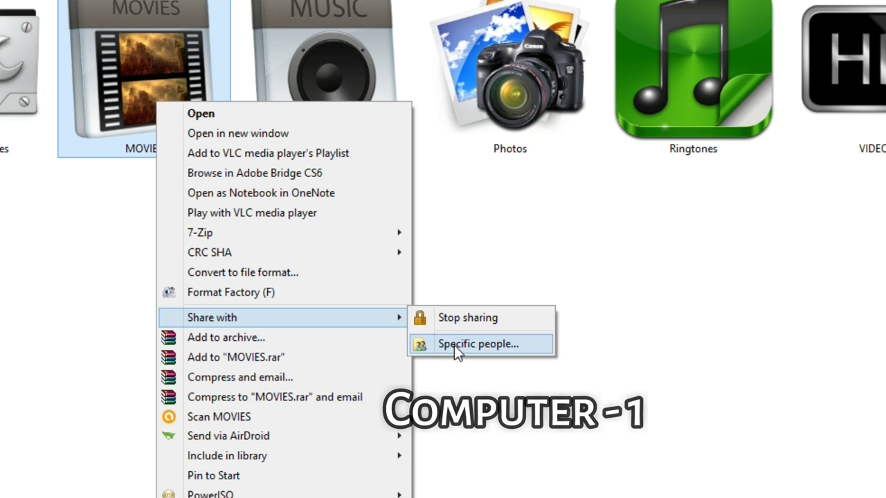
{"action": "left_click", "coordinate": [454, 346]}
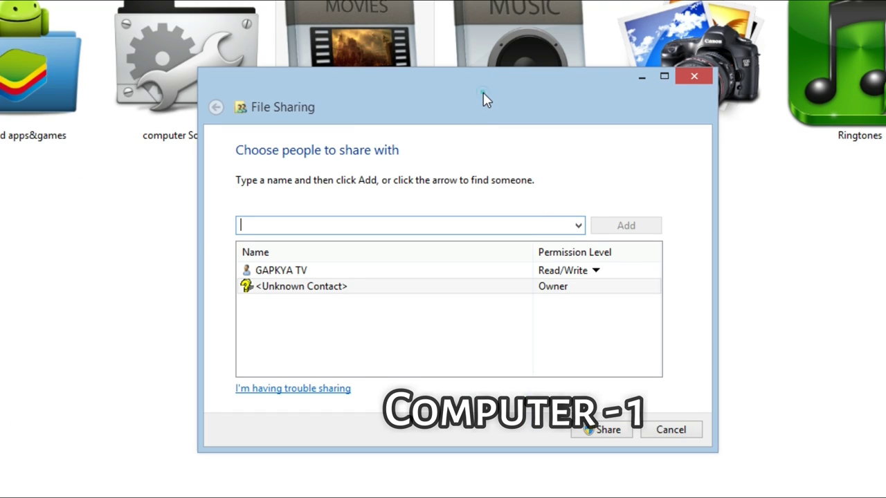
- Add Everyone to the people the MOVIES folder is shared with
{"action": "left_click_drag", "start_coordinate": [484, 93], "coordinate": [463, 93]}
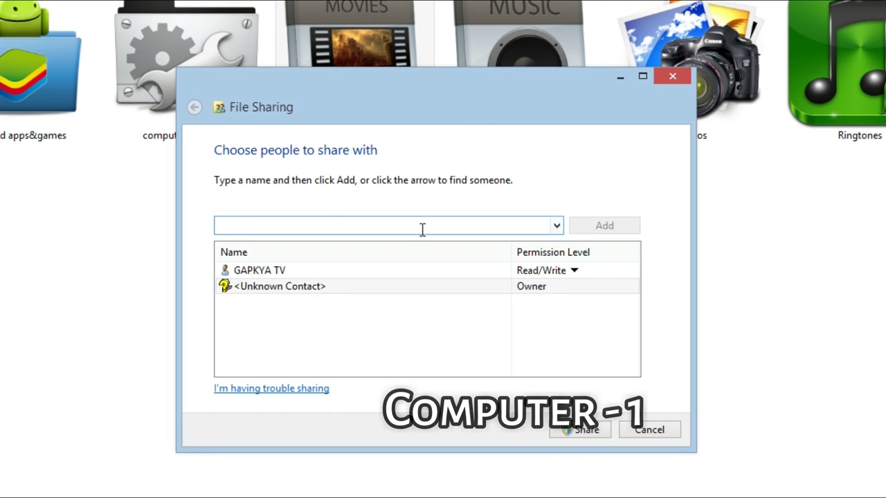
{"action": "left_click", "coordinate": [557, 225]}
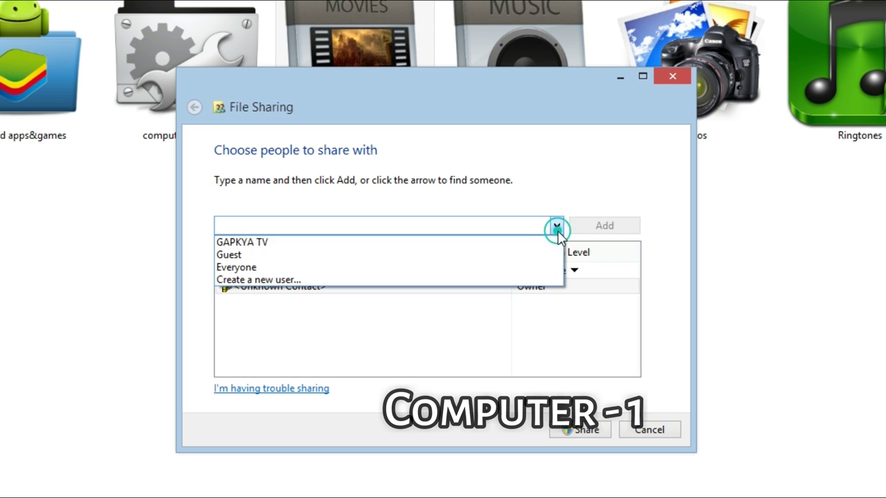
{"action": "left_click", "coordinate": [297, 267]}
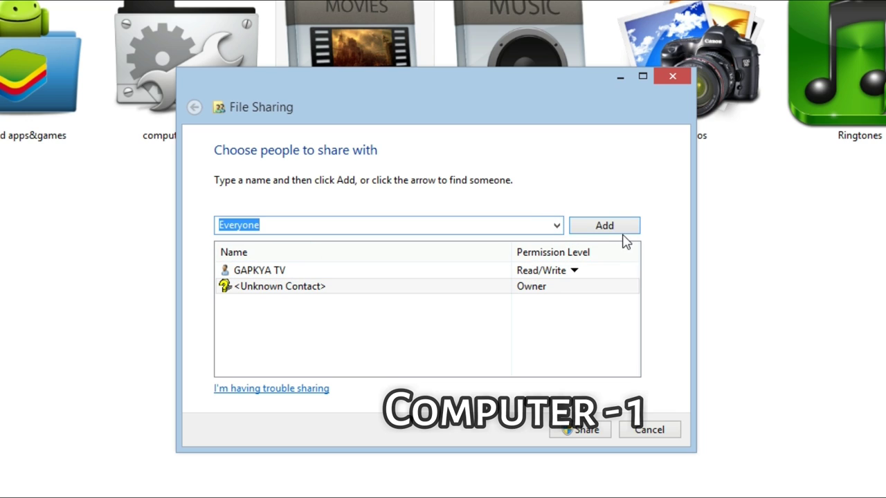
{"action": "left_click", "coordinate": [615, 233]}
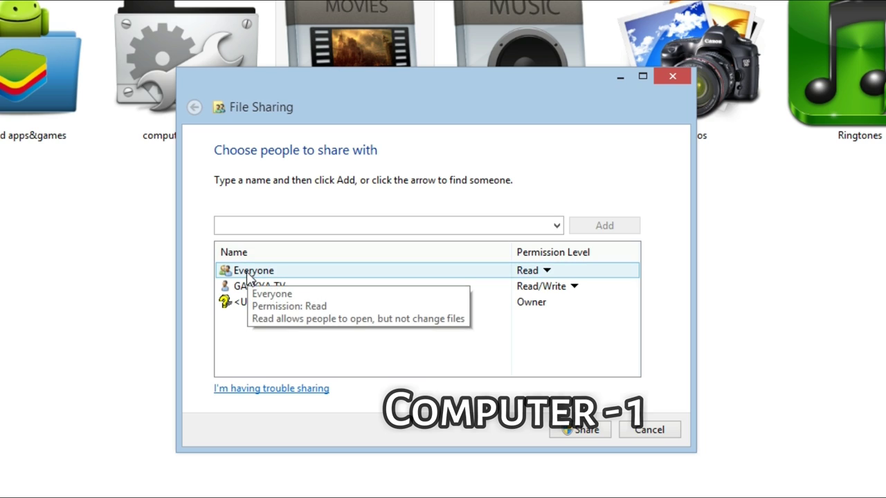
- Set the permission level for Everyone on the MOVIES folder to Read/Write
{"action": "left_click", "coordinate": [571, 288]}
{"action": "left_click", "coordinate": [546, 271]}
{"action": "left_click", "coordinate": [546, 270]}
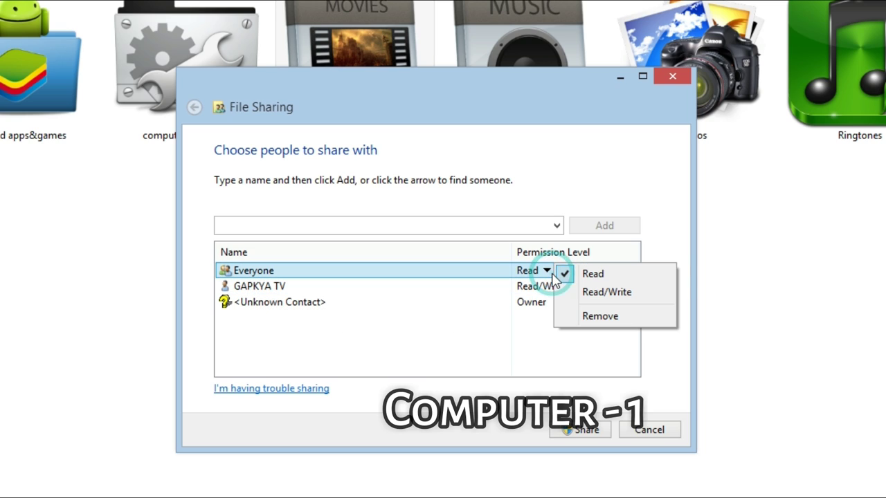
{"action": "left_click", "coordinate": [615, 296]}
{"action": "left_click", "coordinate": [574, 270]}
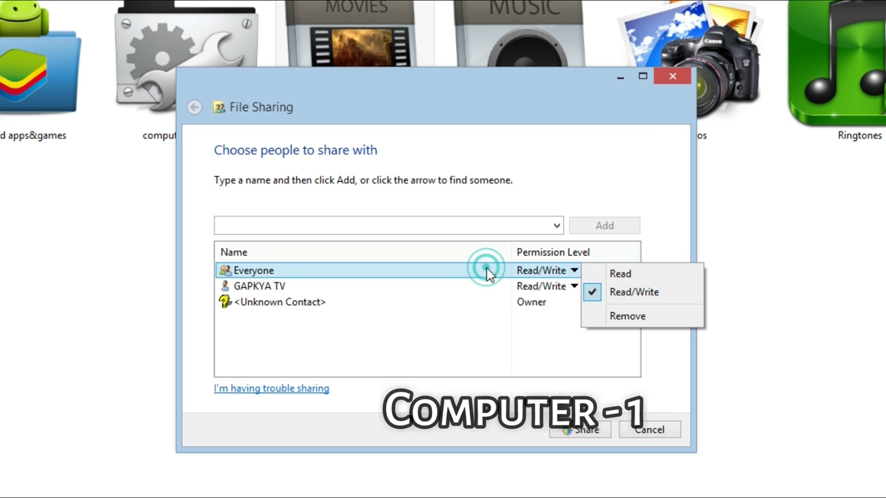
{"action": "left_click", "coordinate": [459, 352]}
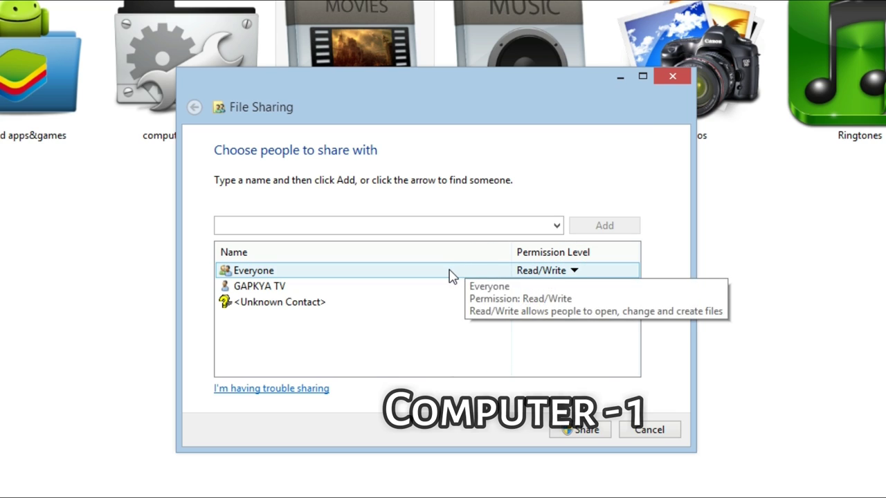
{"action": "left_click", "coordinate": [467, 271]}
- Share the MOVIES folder with the chosen people and finish the File Sharing wizard
{"action": "left_click", "coordinate": [585, 429]}
{"action": "left_click", "coordinate": [585, 430]}
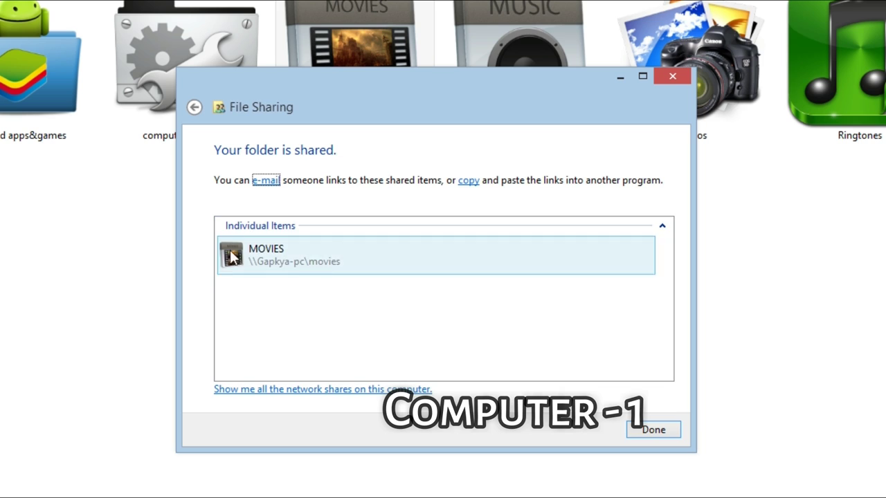
{"action": "left_click_drag", "start_coordinate": [330, 312], "coordinate": [436, 247]}
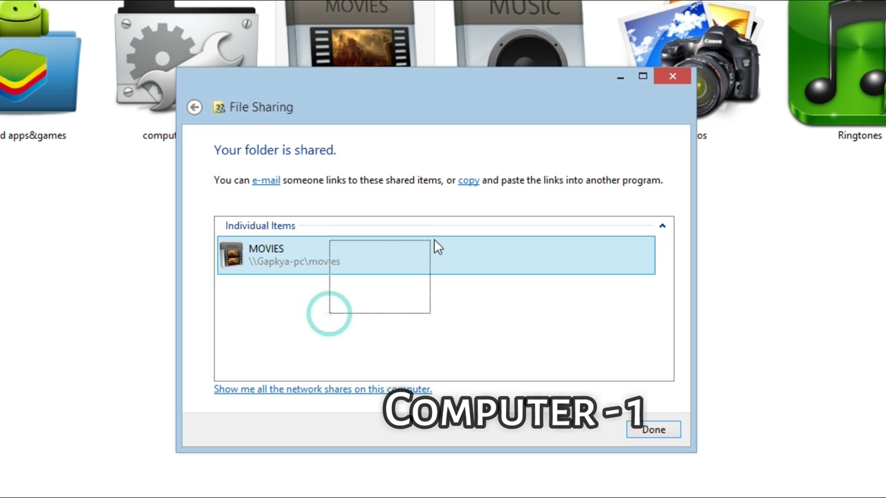
{"action": "left_click", "coordinate": [654, 432]}
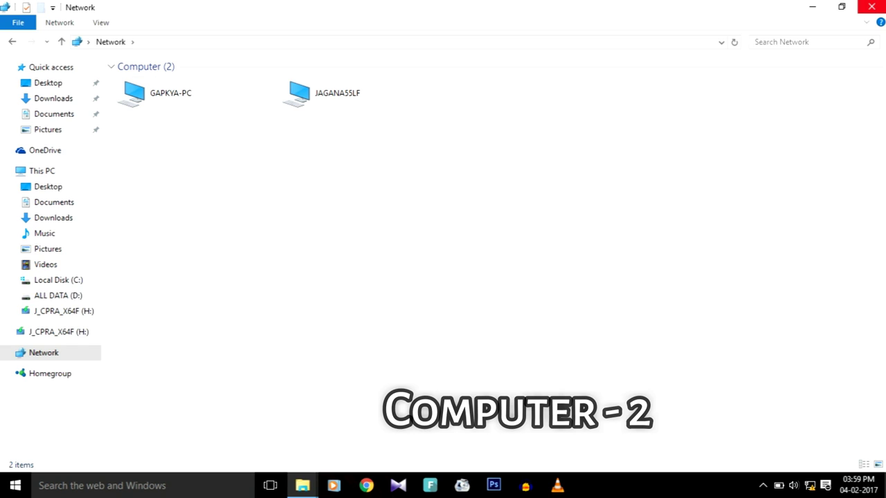
- On the second computer, close the current Network window and reopen the Network location from This PC
{"action": "left_click", "coordinate": [872, 7]}
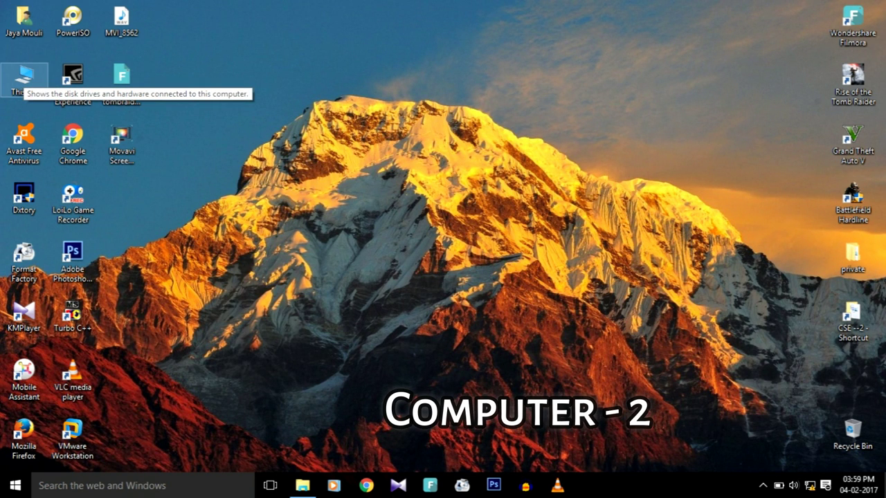
{"action": "double_click", "coordinate": [25, 76]}
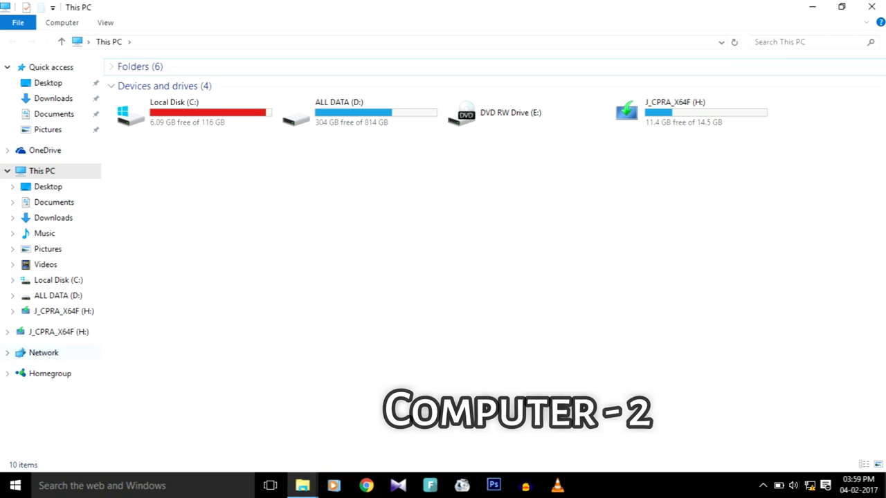
{"action": "left_click", "coordinate": [43, 352]}
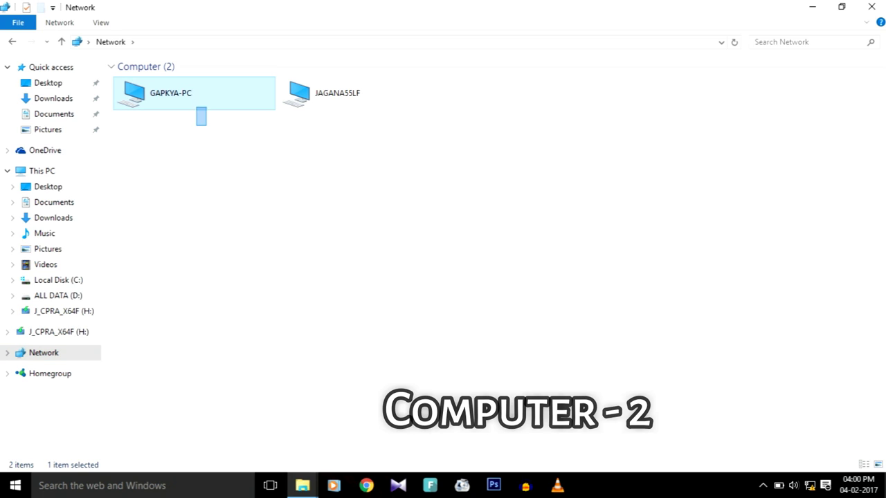
{"action": "left_click", "coordinate": [200, 111]}
{"action": "left_click", "coordinate": [326, 92]}
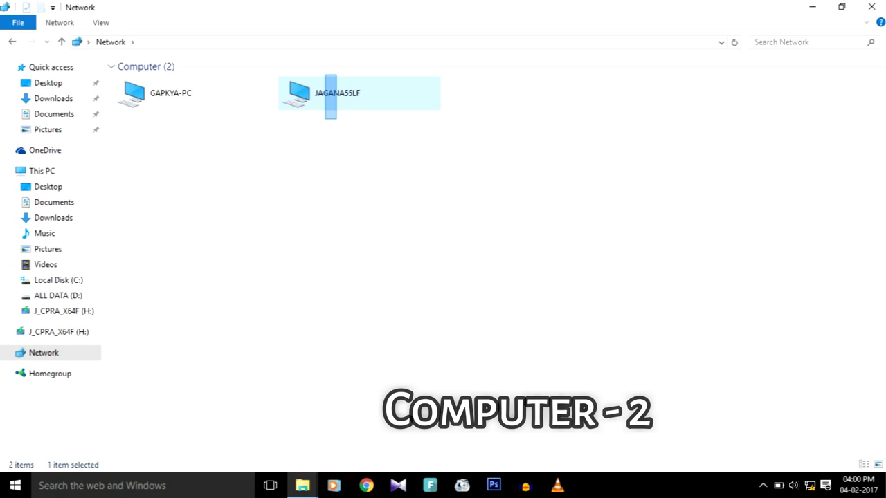
{"action": "left_click", "coordinate": [323, 122]}
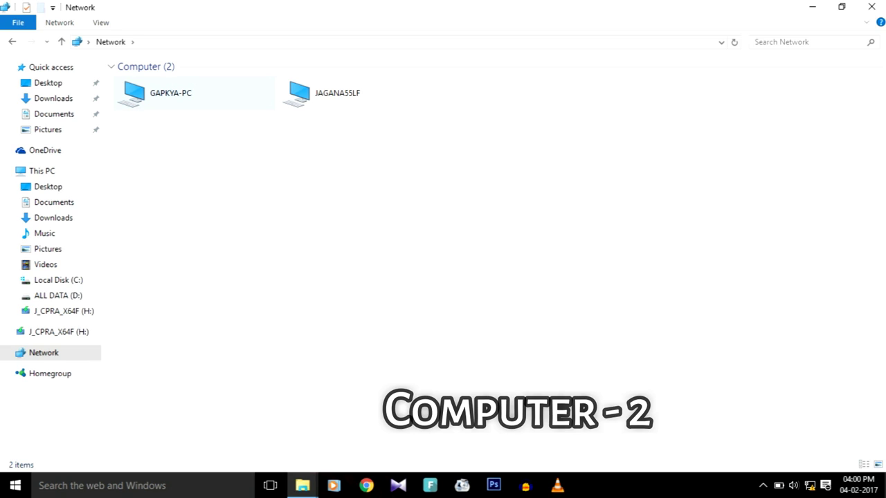
- Open the shared movies folder on GAPKYA-PC from the second computer
{"action": "double_click", "coordinate": [171, 92]}
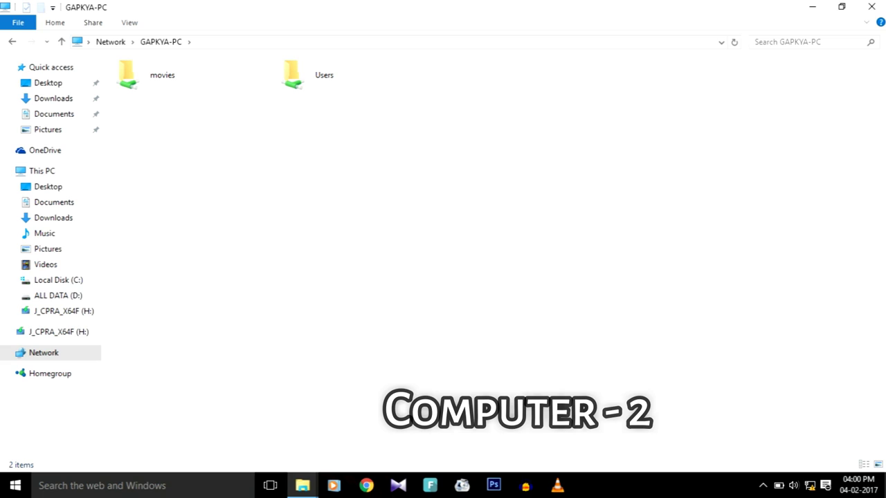
{"action": "mouse_move", "coordinate": [157, 110]}
{"action": "left_mouse_down"}
{"action": "mouse_move", "coordinate": [159, 79]}
{"action": "mouse_move", "coordinate": [182, 71]}
{"action": "mouse_move", "coordinate": [188, 134]}
{"action": "mouse_move", "coordinate": [149, 109]}
{"action": "left_mouse_up"}
{"action": "double_click", "coordinate": [163, 75]}
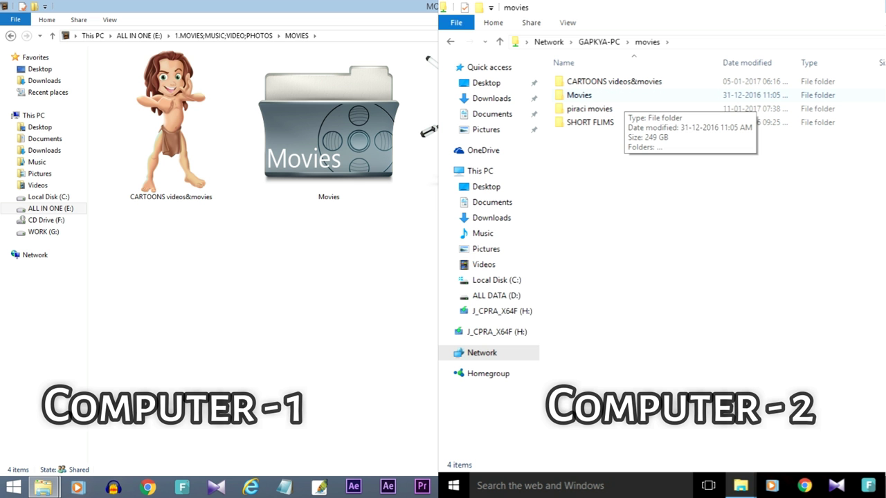
- Open the CARTOONS videos&movies folder on both computers and compare its contents
{"action": "left_click", "coordinate": [580, 94]}
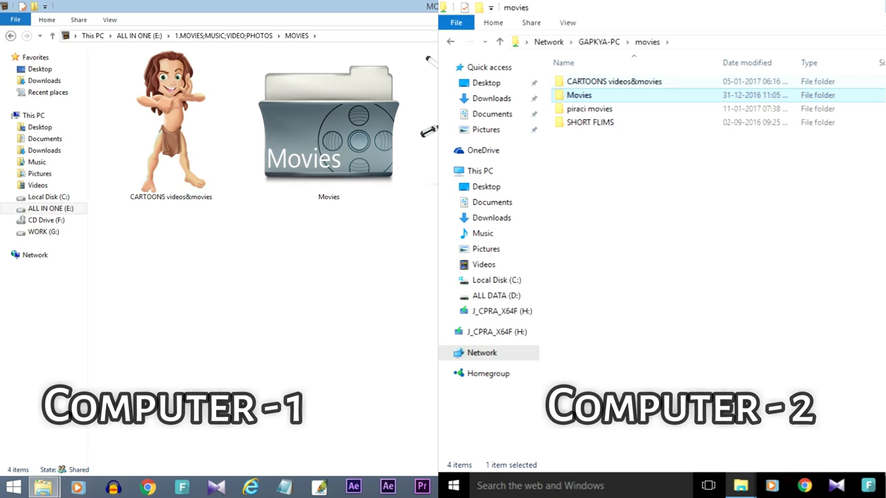
{"action": "left_click", "coordinate": [614, 81]}
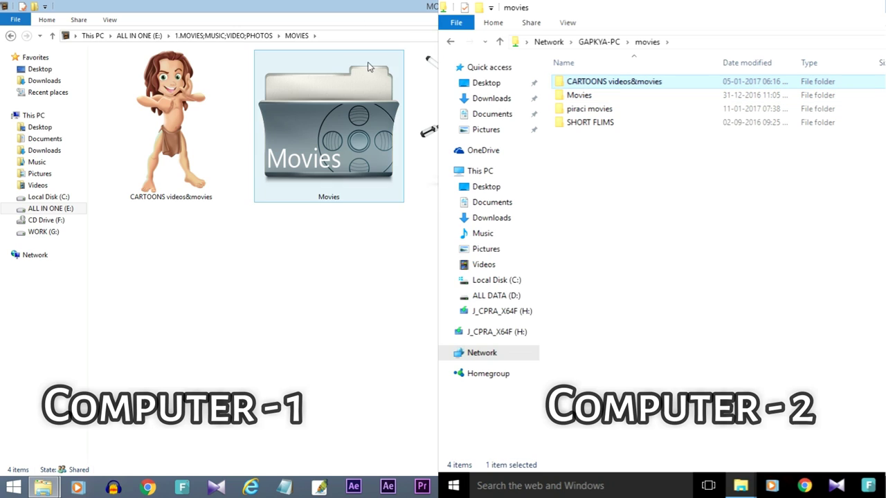
{"action": "double_click", "coordinate": [193, 165]}
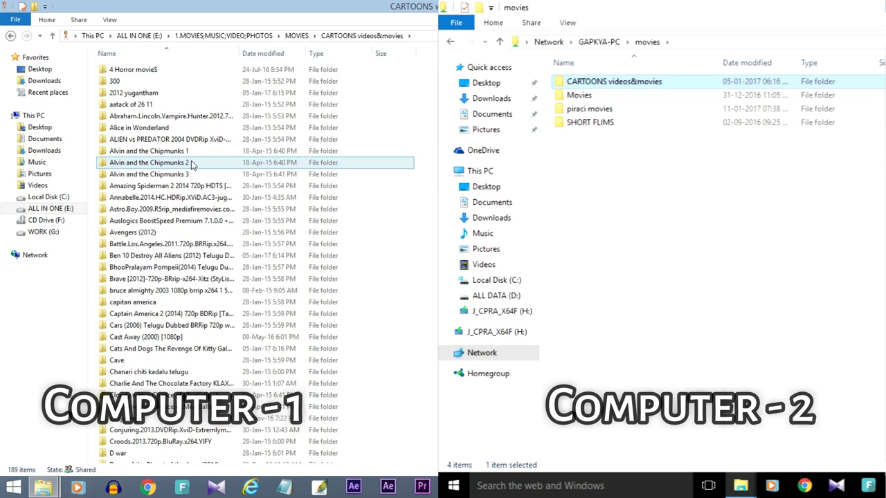
{"action": "key", "text": "Return"}
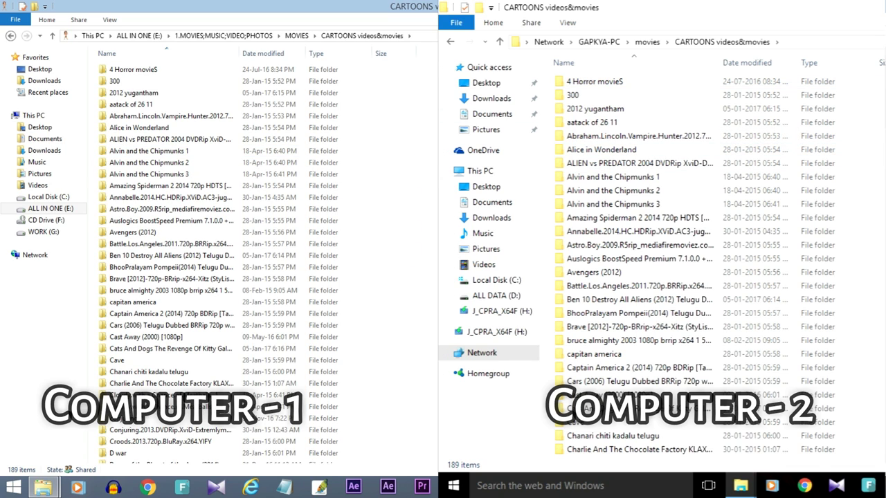
{"action": "scroll", "coordinate": [637, 263], "scroll_direction": "down", "scroll_amount": 13}
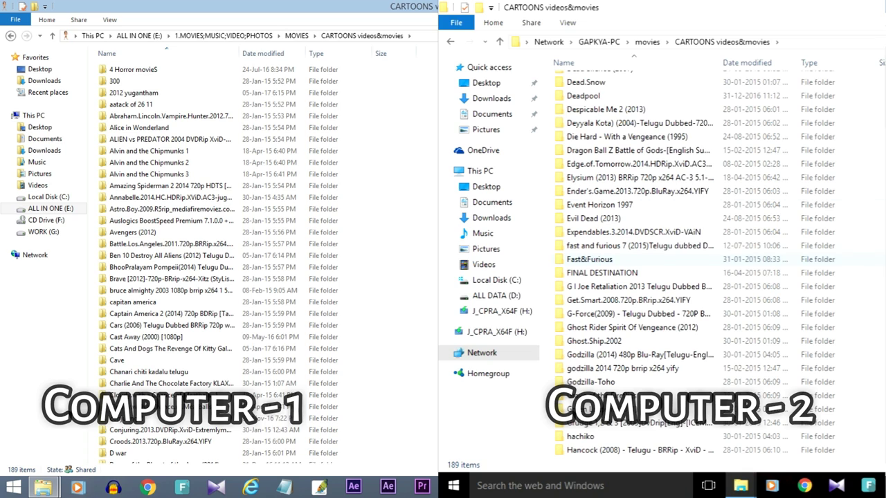
{"action": "scroll", "coordinate": [637, 263], "scroll_direction": "up", "scroll_amount": 13}
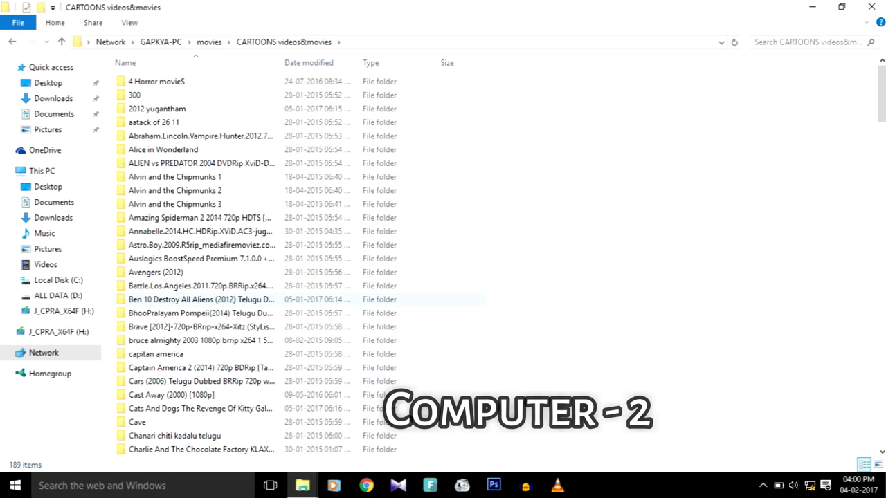
- Copy the Ben 10 Destroy All Aliens (2012) folder from the network share and show the second computer's desktop
{"action": "left_click", "coordinate": [200, 299]}
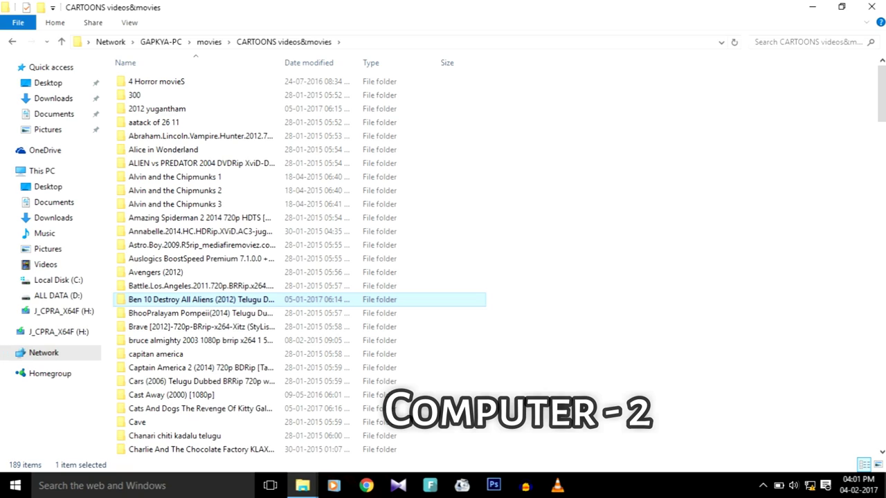
{"action": "key", "text": "super"}
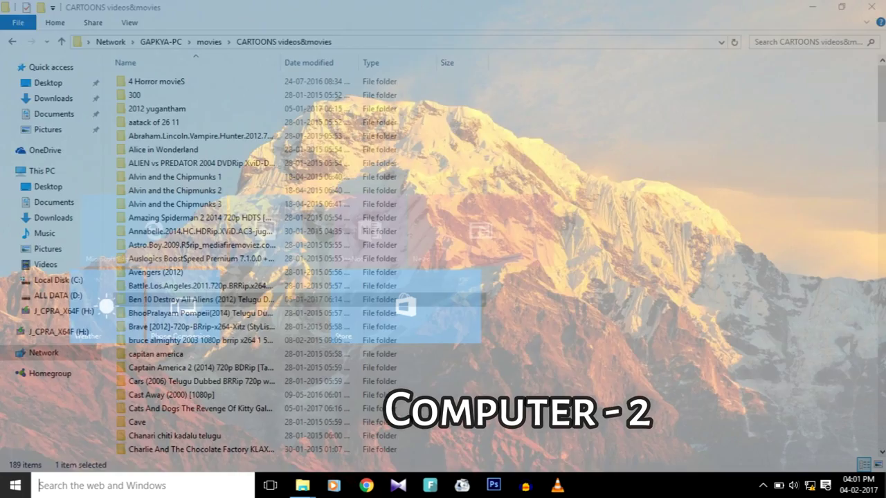
{"action": "key", "text": "super"}
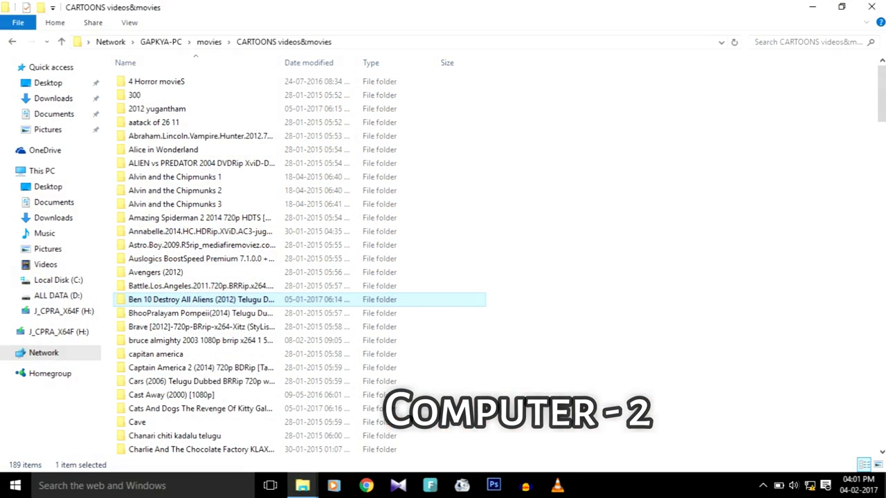
{"action": "key", "text": "super+d"}
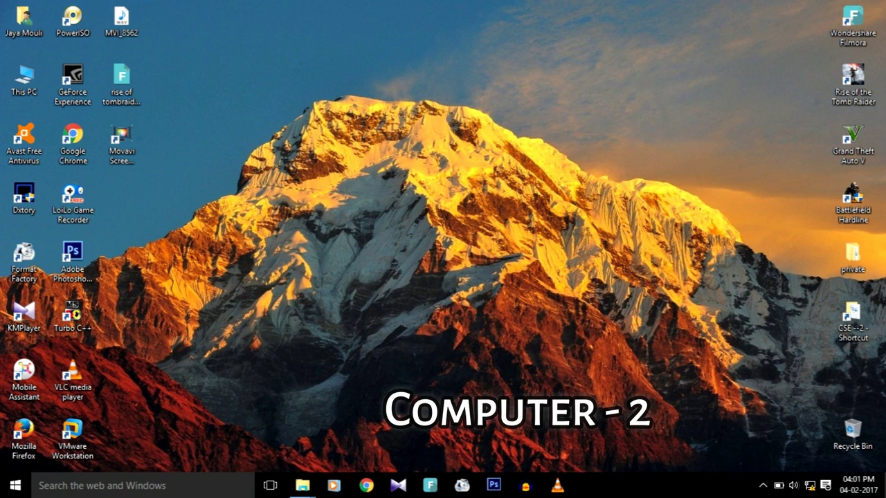
- Create a desktop folder named copy and open it
{"action": "right_click", "coordinate": [416, 99]}
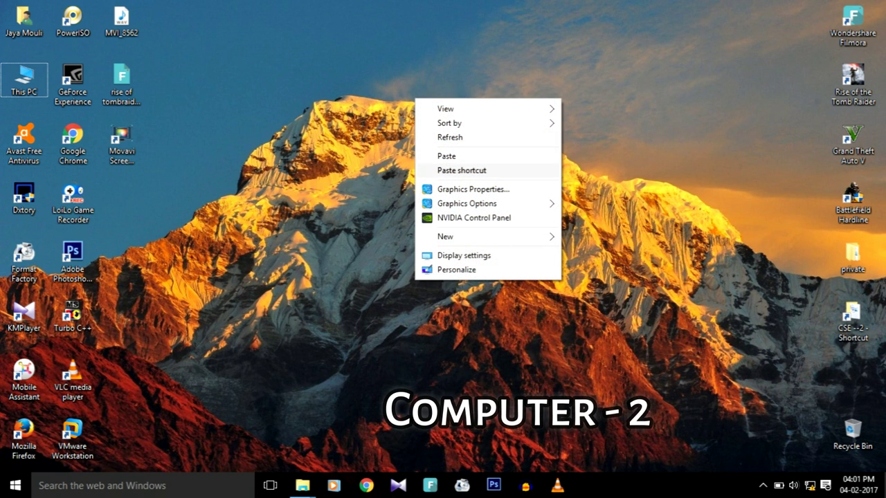
{"action": "mouse_move", "coordinate": [485, 236]}
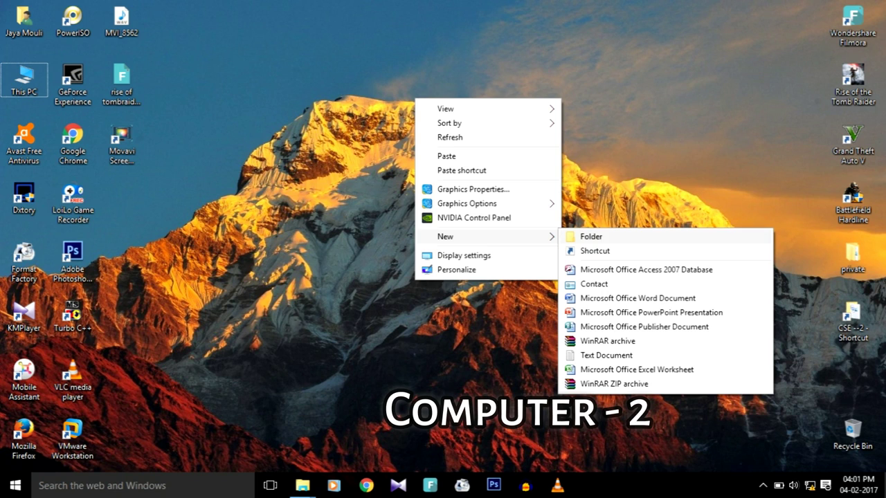
{"action": "left_click", "coordinate": [588, 236]}
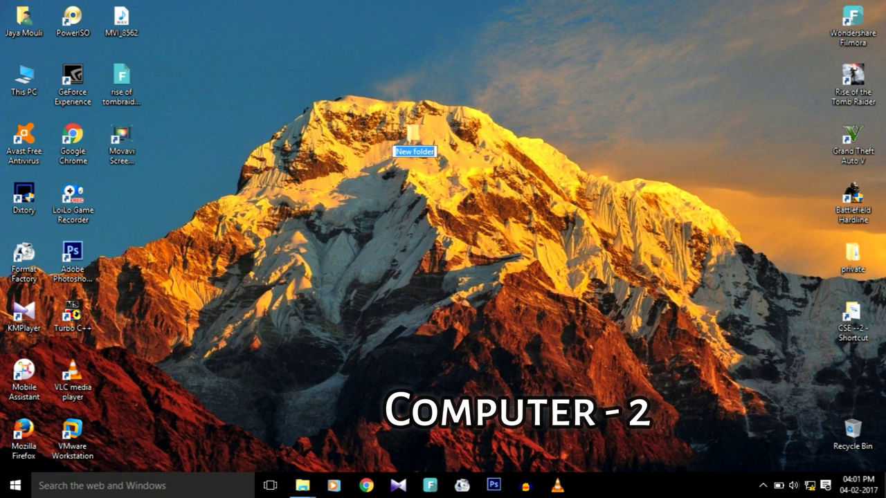
{"action": "type", "text": "copy"}
{"action": "key", "text": "Return"}
{"action": "key", "text": "Return"}
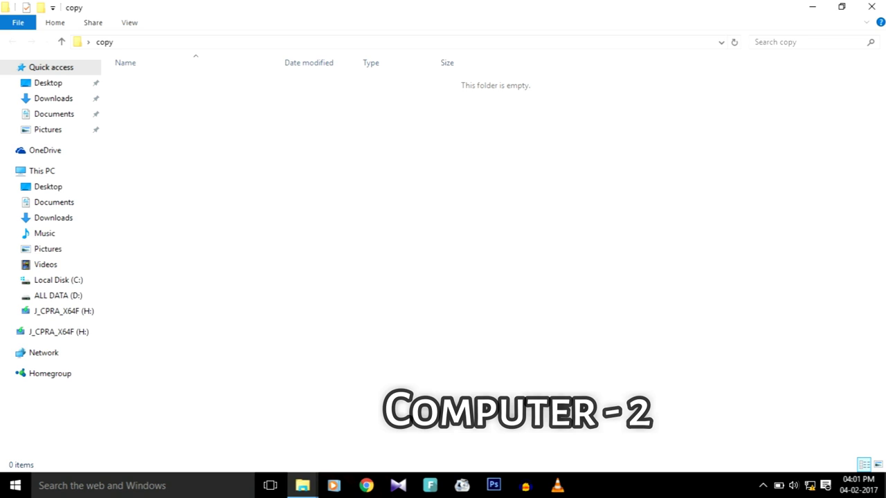
- Paste the copied Ben 10 folder into the copy folder and show the transfer details
{"action": "right_click", "coordinate": [560, 200]}
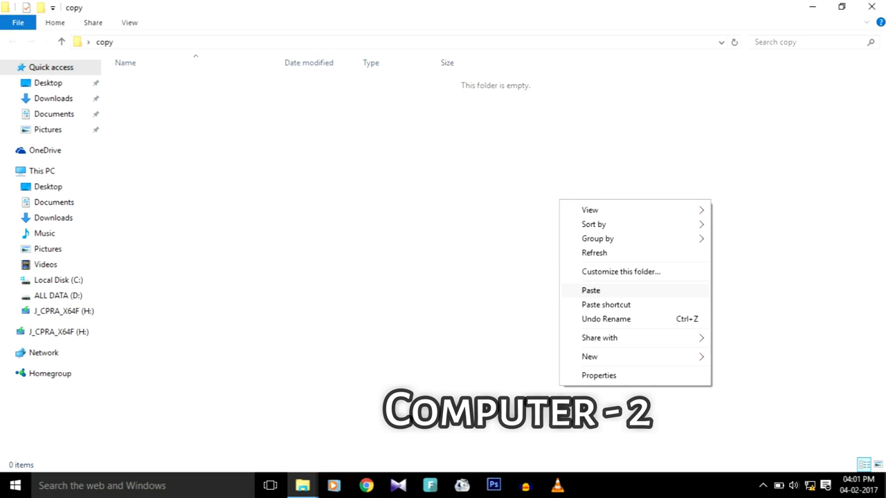
{"action": "left_click", "coordinate": [591, 290]}
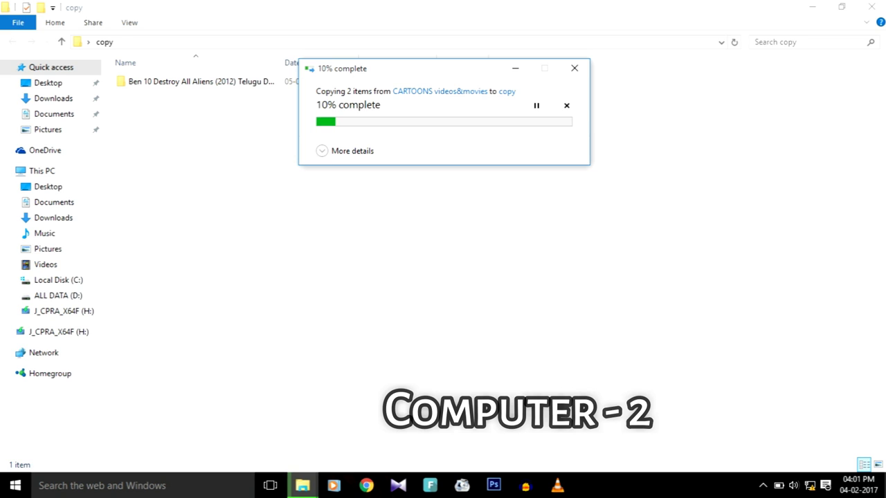
{"action": "left_click", "coordinate": [322, 151]}
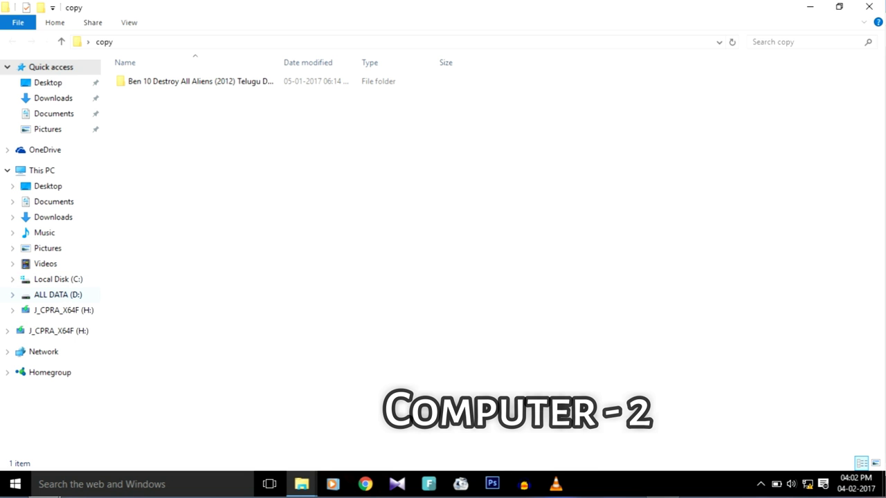
- Open the specific-people sharing settings for the Music folder in Entertainment on the second computer's ALL DATA (D:) drive
{"action": "left_click", "coordinate": [57, 295]}
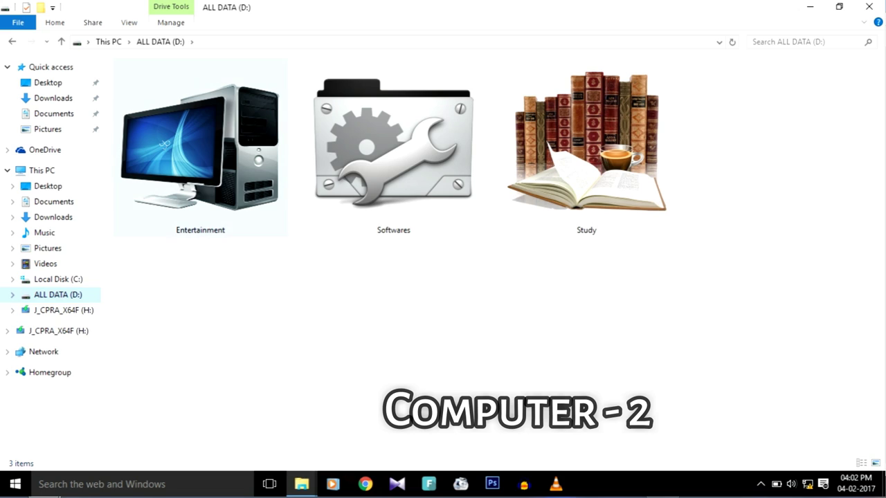
{"action": "double_click", "coordinate": [200, 149]}
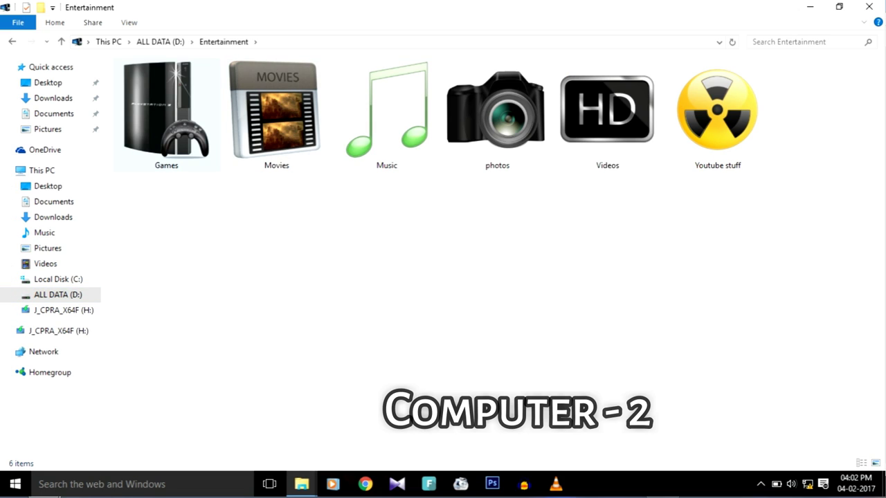
{"action": "right_click", "coordinate": [390, 70]}
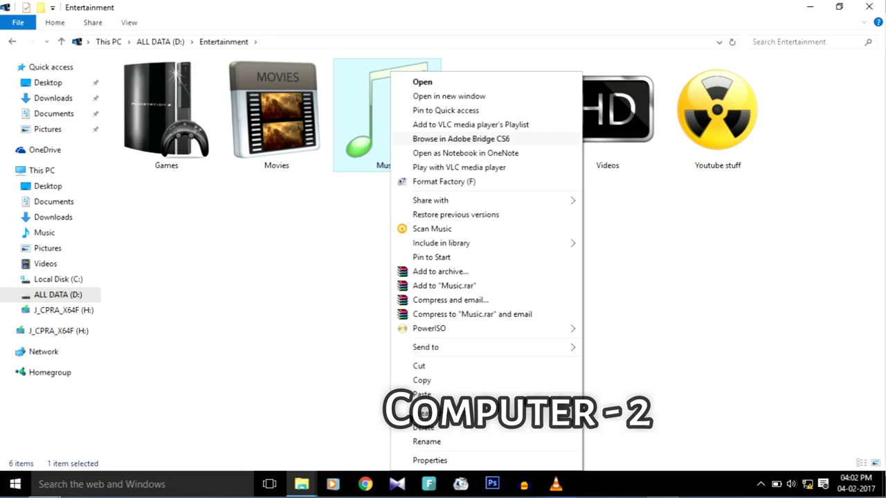
{"action": "right_click", "coordinate": [379, 71]}
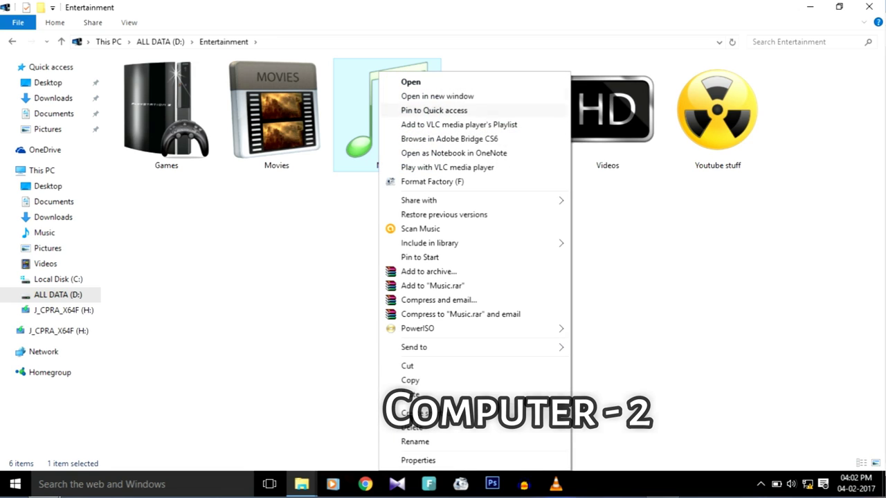
{"action": "mouse_move", "coordinate": [419, 200]}
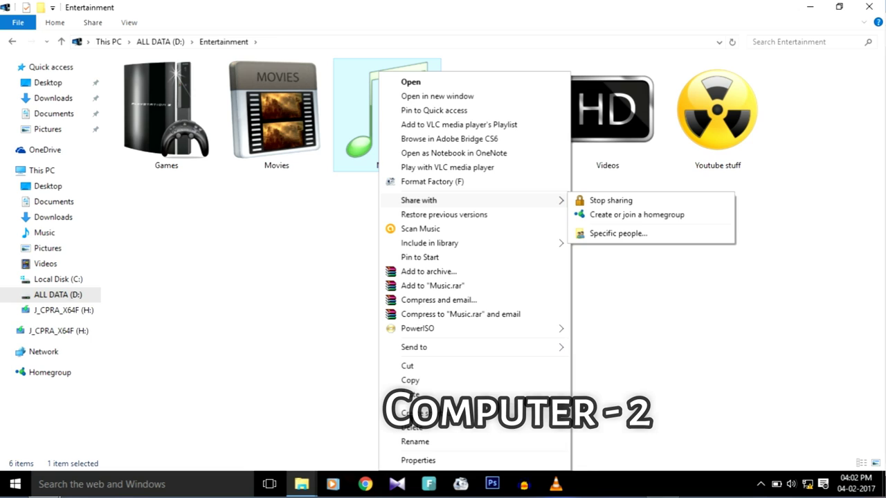
{"action": "left_click", "coordinate": [618, 233]}
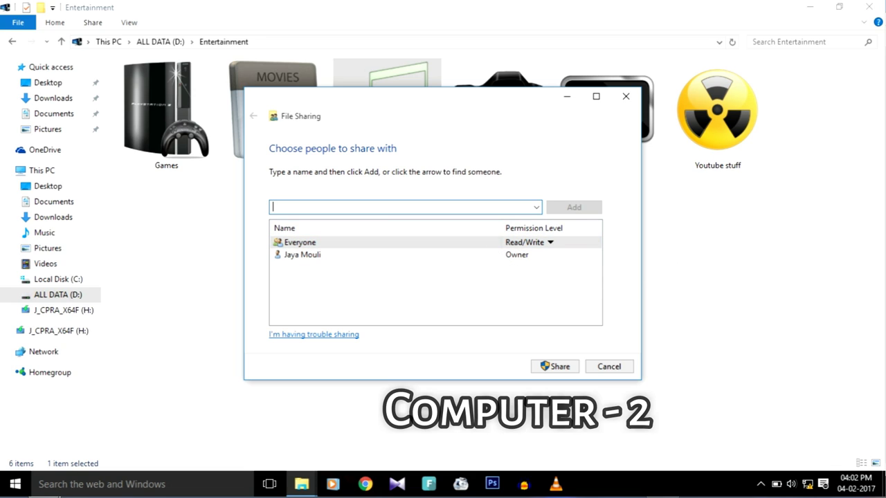
- Review the user and permission choices, share the Music folder with Everyone at Read/Write level, and finish the sharing dialog
{"action": "left_click", "coordinate": [537, 207]}
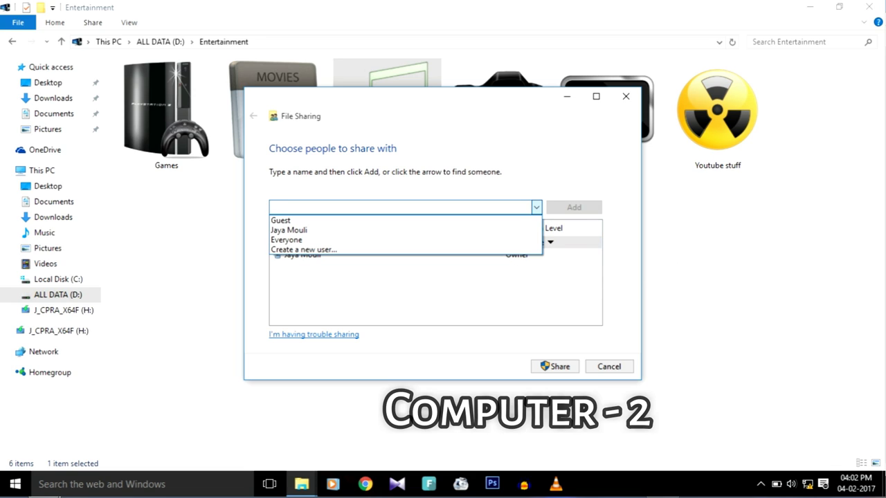
{"action": "left_click", "coordinate": [537, 207]}
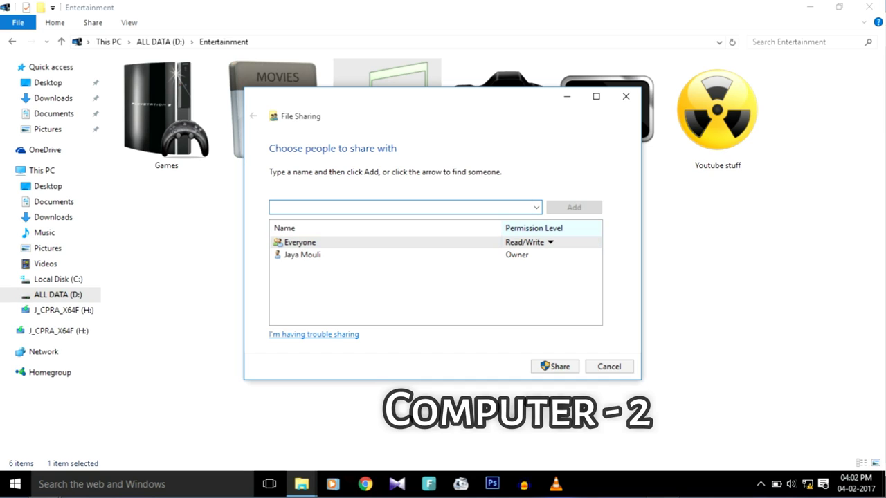
{"action": "left_click", "coordinate": [550, 242]}
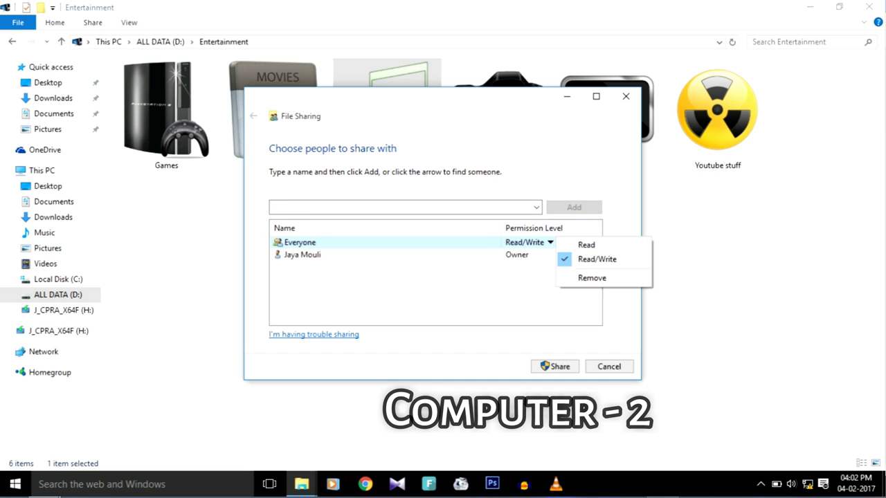
{"action": "key", "text": "Escape"}
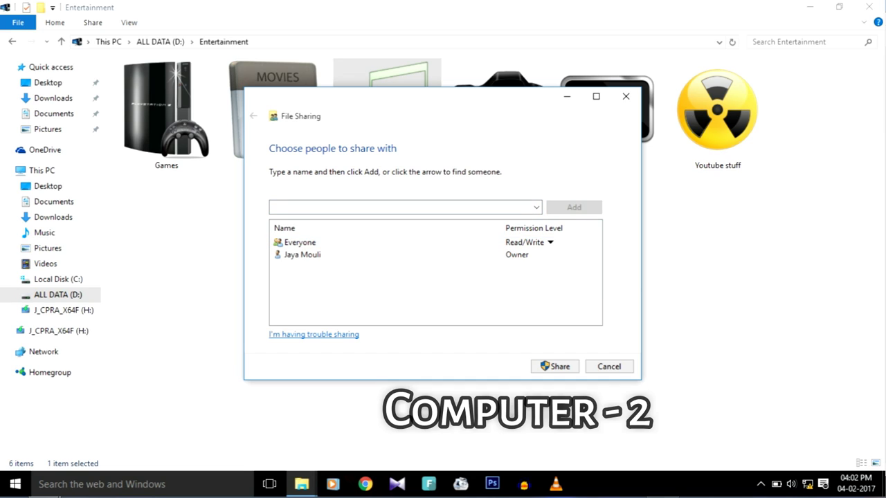
{"action": "key", "text": "Return"}
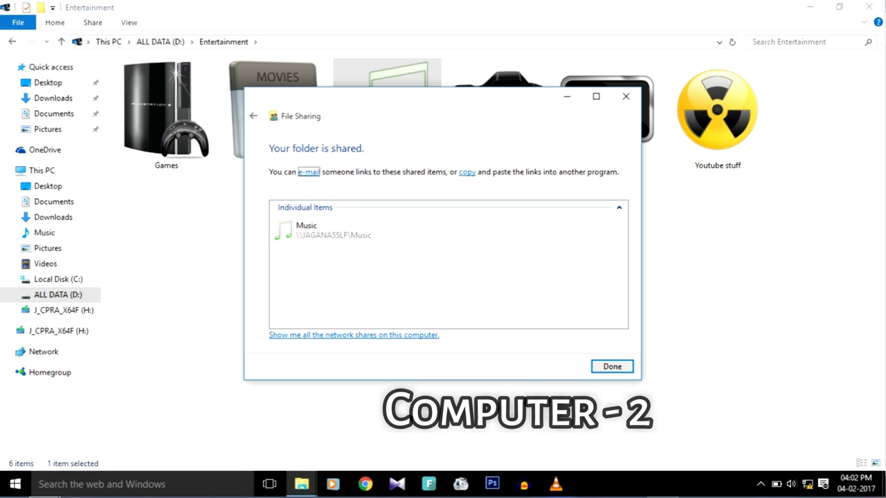
{"action": "key", "text": "Return"}
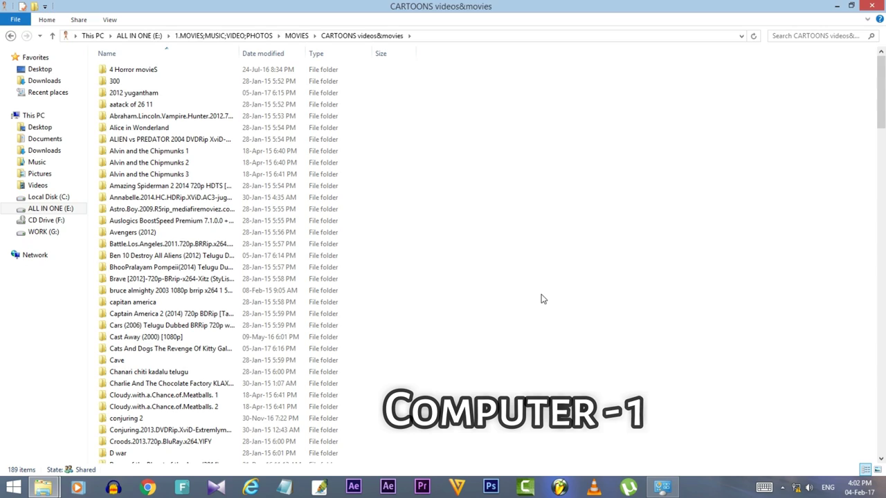
- Open the Music share of JAGANA55LF on the first computer and the local Music folder on the second to compare them
{"action": "left_click", "coordinate": [69, 257]}
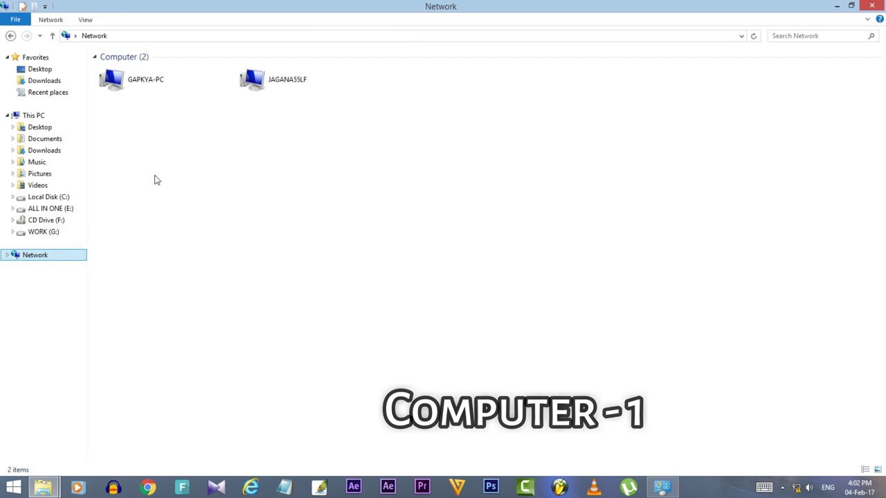
{"action": "double_click", "coordinate": [281, 83]}
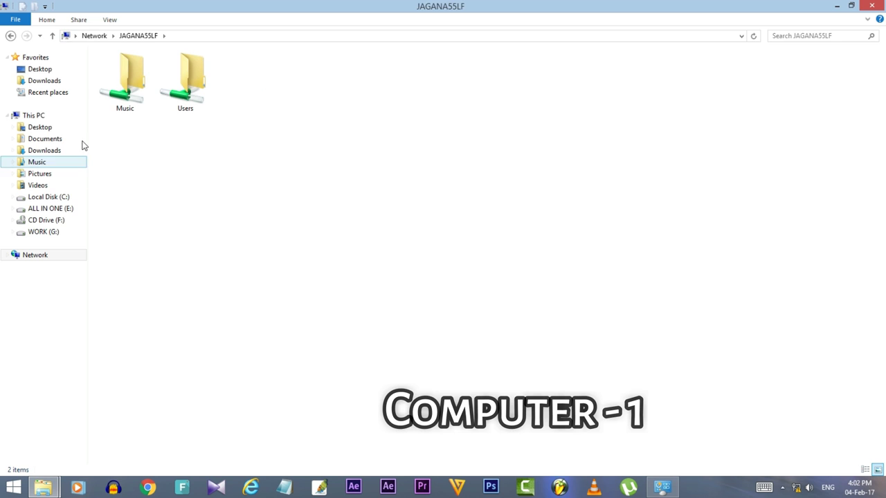
{"action": "left_click", "coordinate": [126, 87]}
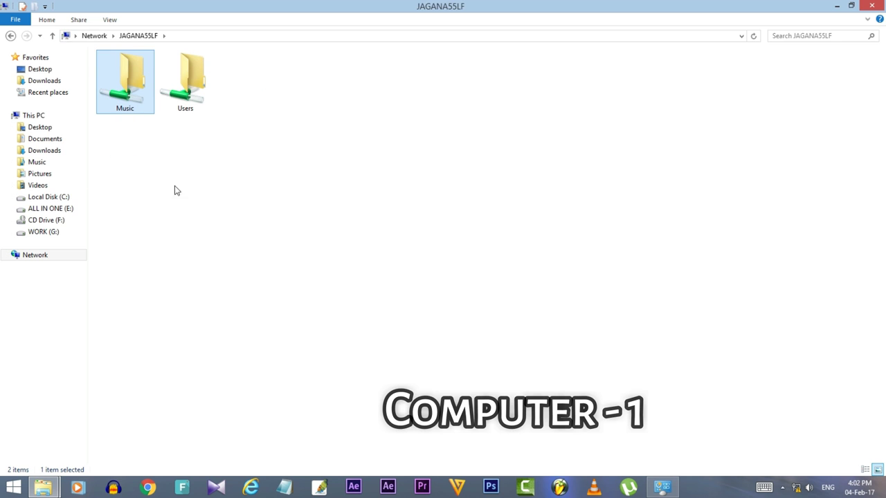
{"action": "double_click", "coordinate": [138, 114]}
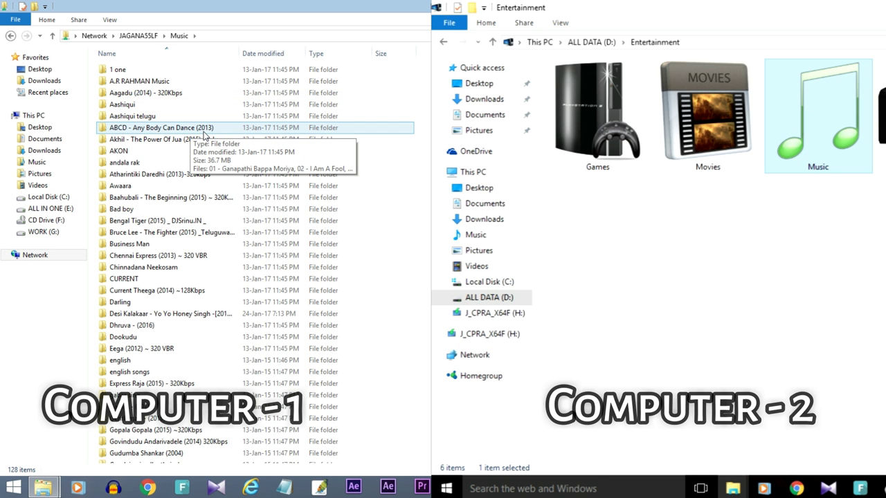
{"action": "key", "text": "Return"}
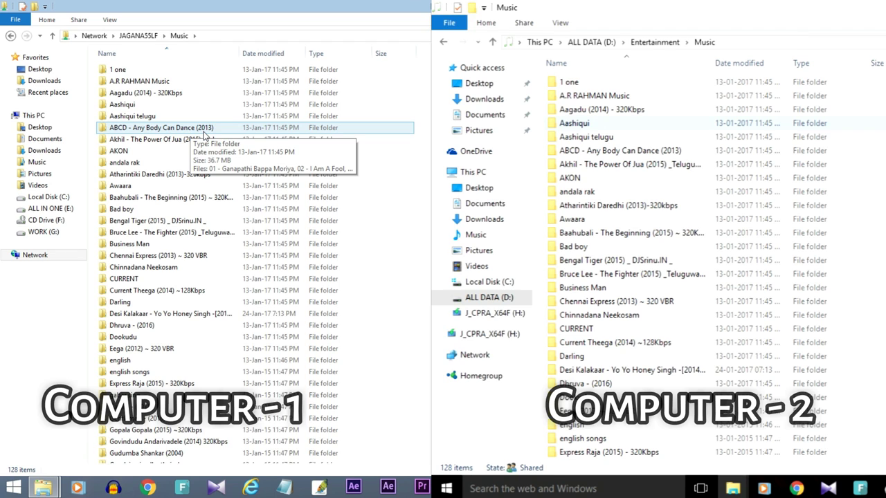
{"action": "left_click", "coordinate": [197, 267]}
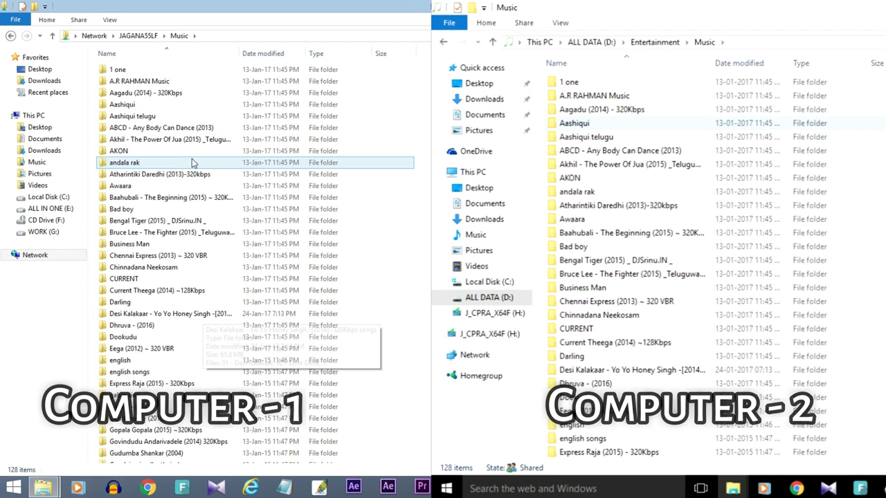
- Copy the A.R RAHMAN Music folder from the network share to the first computer's desktop, and return to the shared Music folder
{"action": "left_click", "coordinate": [193, 82]}
{"action": "right_click", "coordinate": [194, 82]}
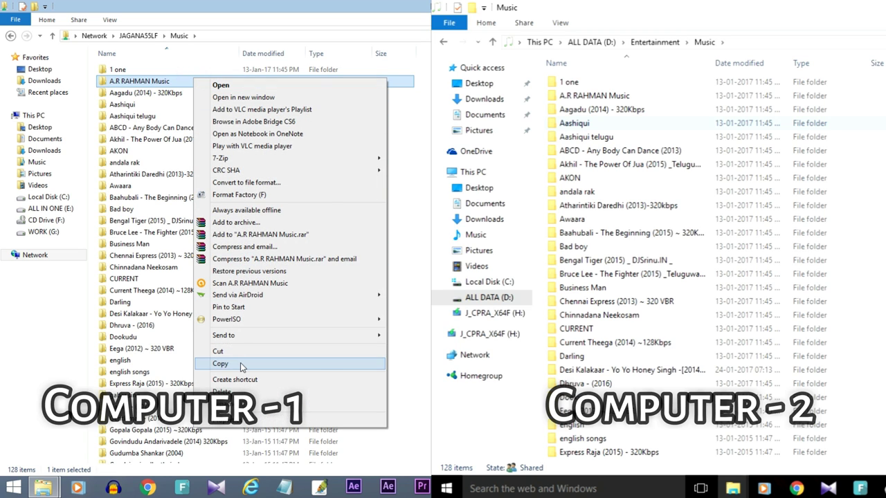
{"action": "left_click", "coordinate": [240, 364]}
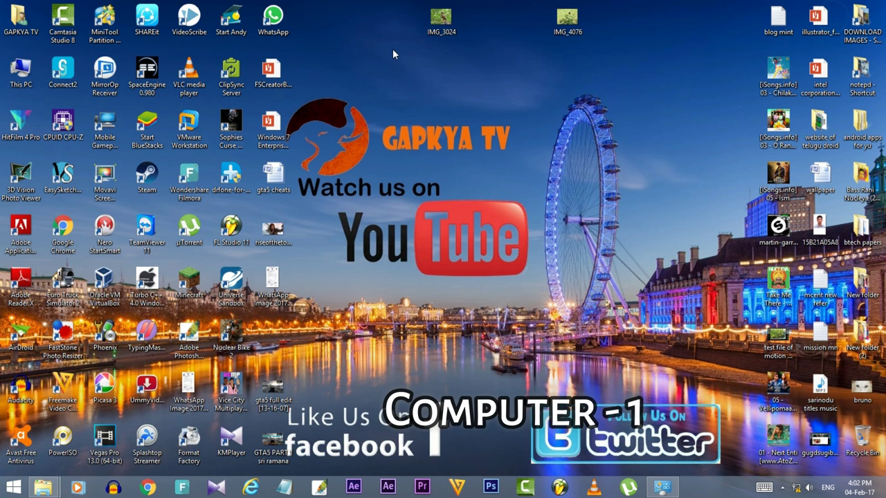
{"action": "right_click", "coordinate": [392, 48]}
{"action": "left_click", "coordinate": [433, 102]}
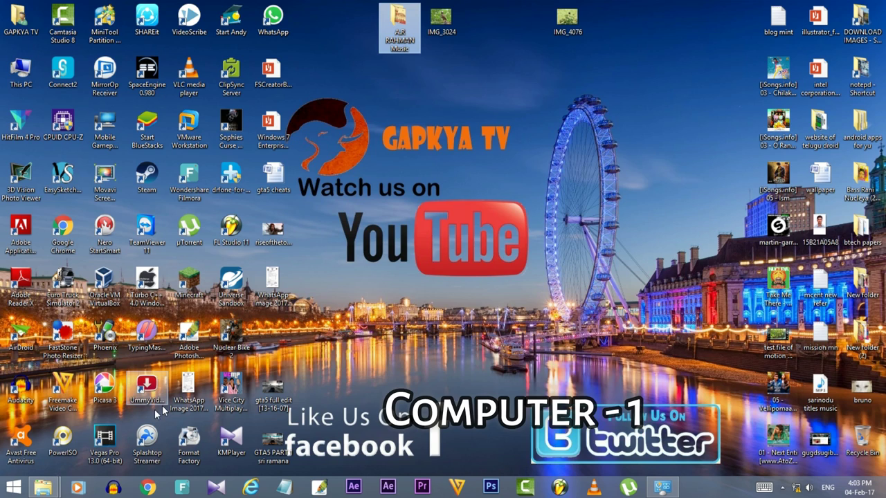
{"action": "mouse_move", "coordinate": [54, 493]}
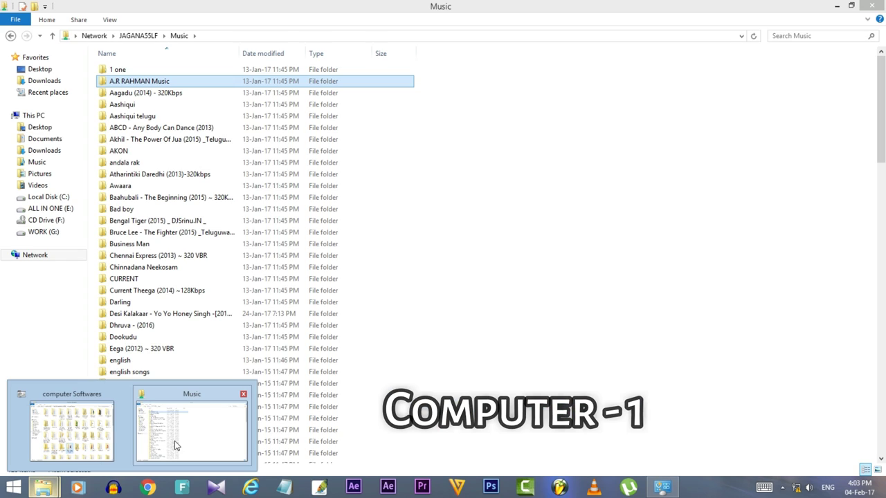
{"action": "left_click", "coordinate": [174, 441]}
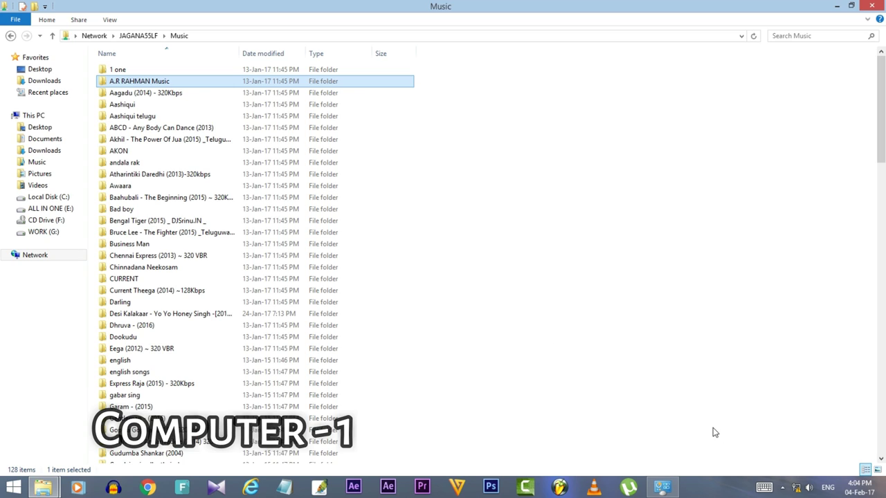
- Open the Internet Protocol Version 4 (TCP/IPv4) properties of the first computer's Ethernet connection from the Network and Sharing Center
{"action": "left_click", "coordinate": [663, 488]}
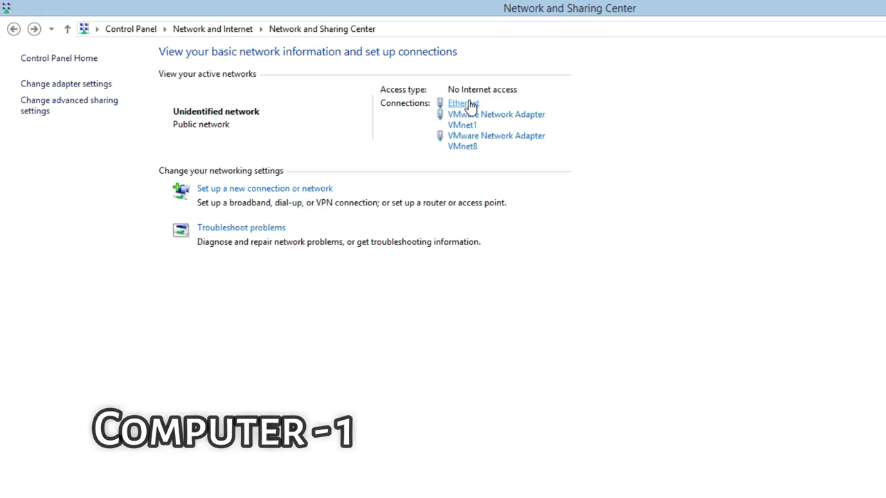
{"action": "left_click", "coordinate": [463, 103]}
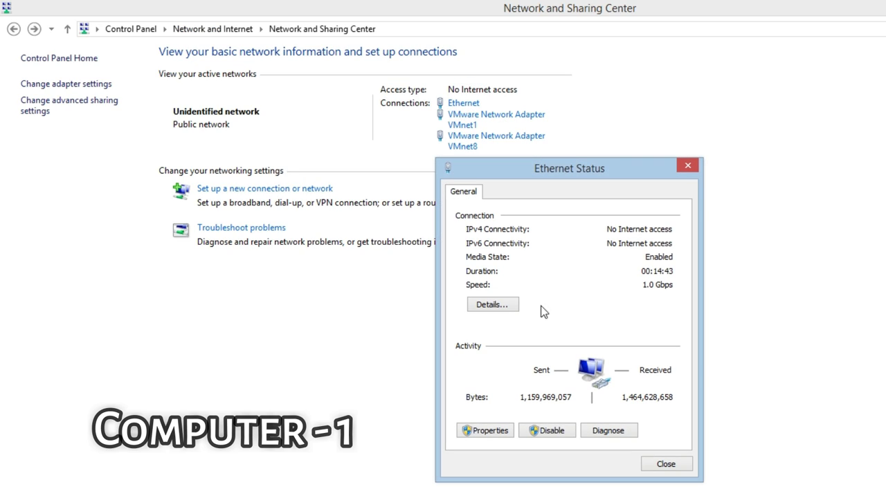
{"action": "left_click", "coordinate": [407, 373]}
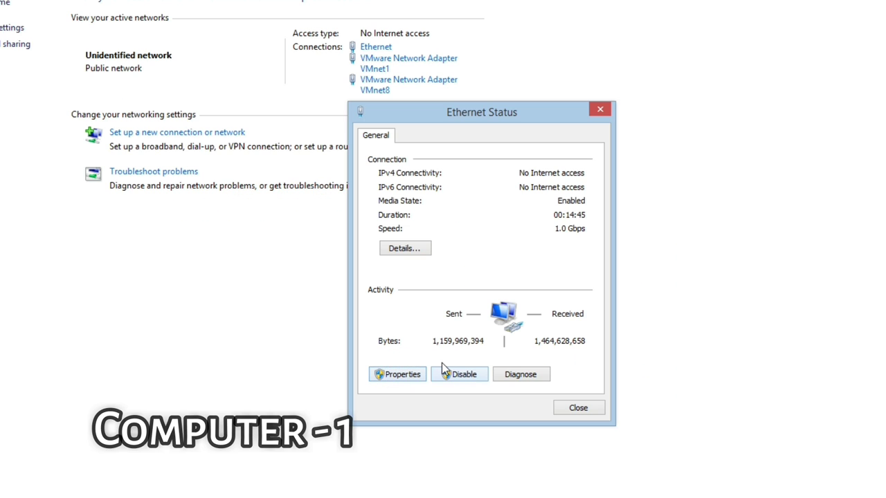
{"action": "left_click", "coordinate": [519, 278]}
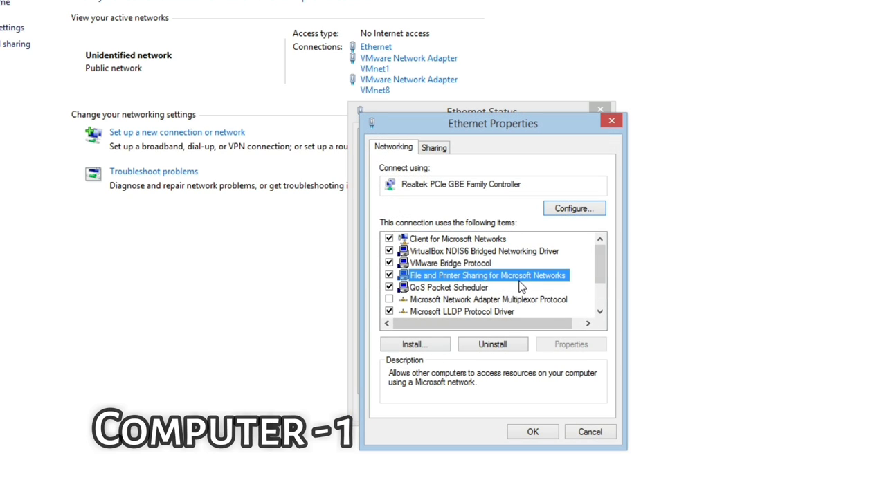
{"action": "scroll", "coordinate": [520, 282], "scroll_direction": "down", "scroll_amount": 1}
{"action": "scroll", "coordinate": [524, 308], "scroll_direction": "down", "scroll_amount": 1}
{"action": "left_click", "coordinate": [524, 310]}
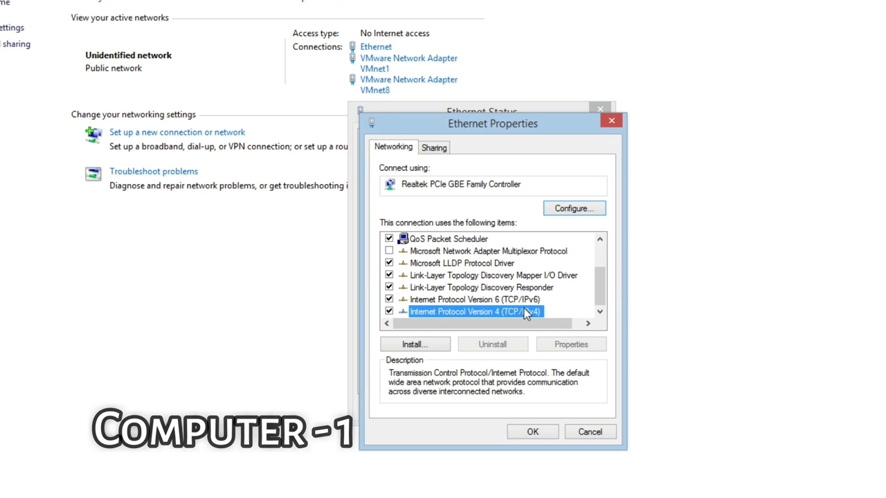
{"action": "double_click", "coordinate": [524, 311]}
{"action": "left_click_drag", "start_coordinate": [536, 177], "coordinate": [542, 129]}
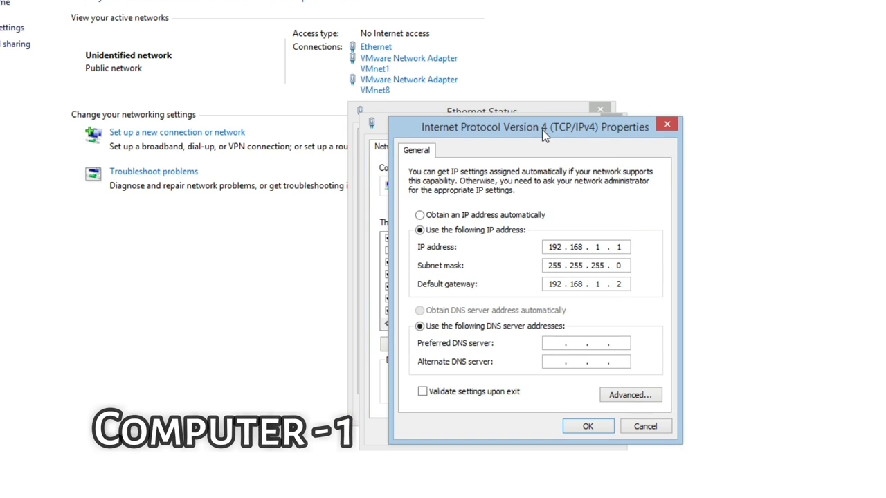
- Set the Ethernet connection to obtain an IP address automatically, apply the change, and close the connection dialogs
{"action": "left_click", "coordinate": [477, 216]}
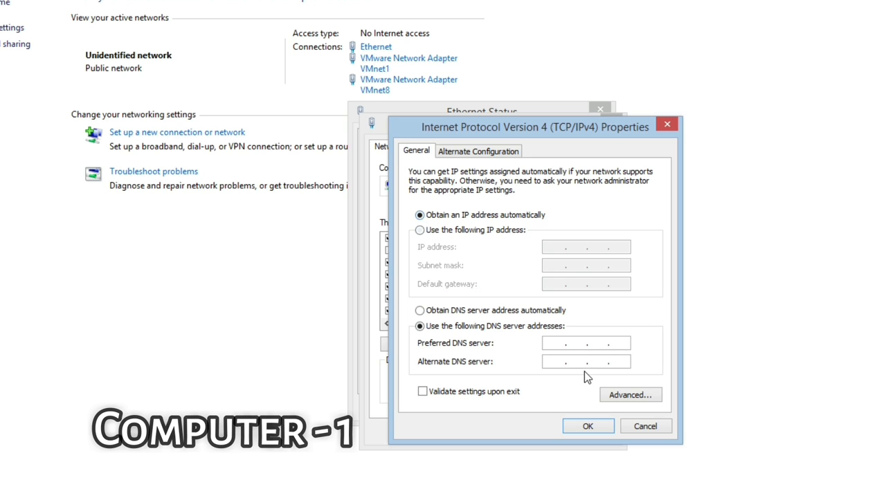
{"action": "left_click", "coordinate": [585, 427]}
{"action": "left_click", "coordinate": [532, 433]}
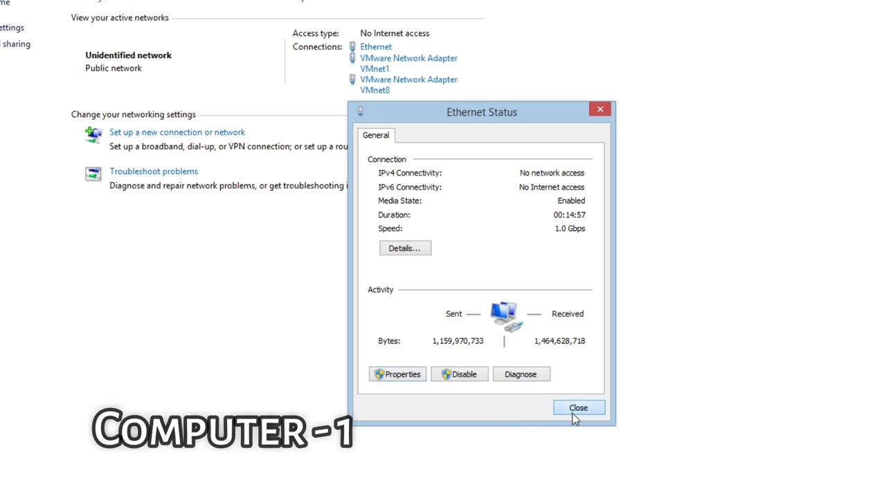
{"action": "left_click", "coordinate": [577, 410]}
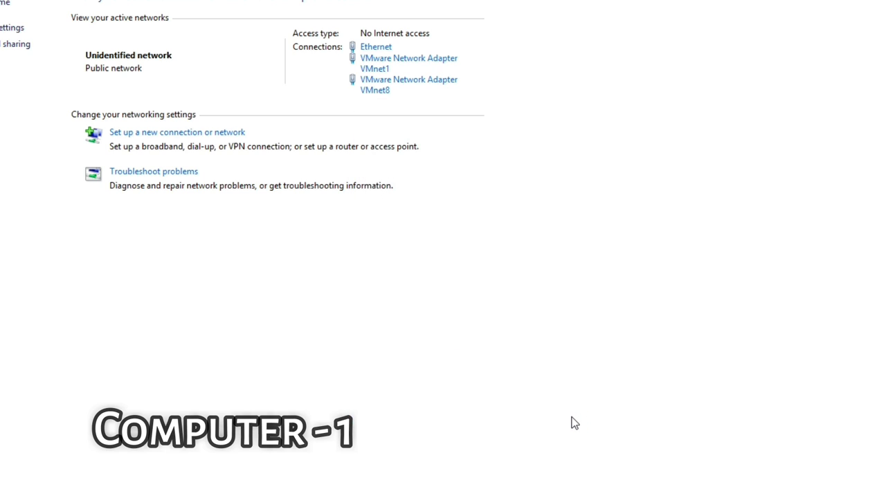